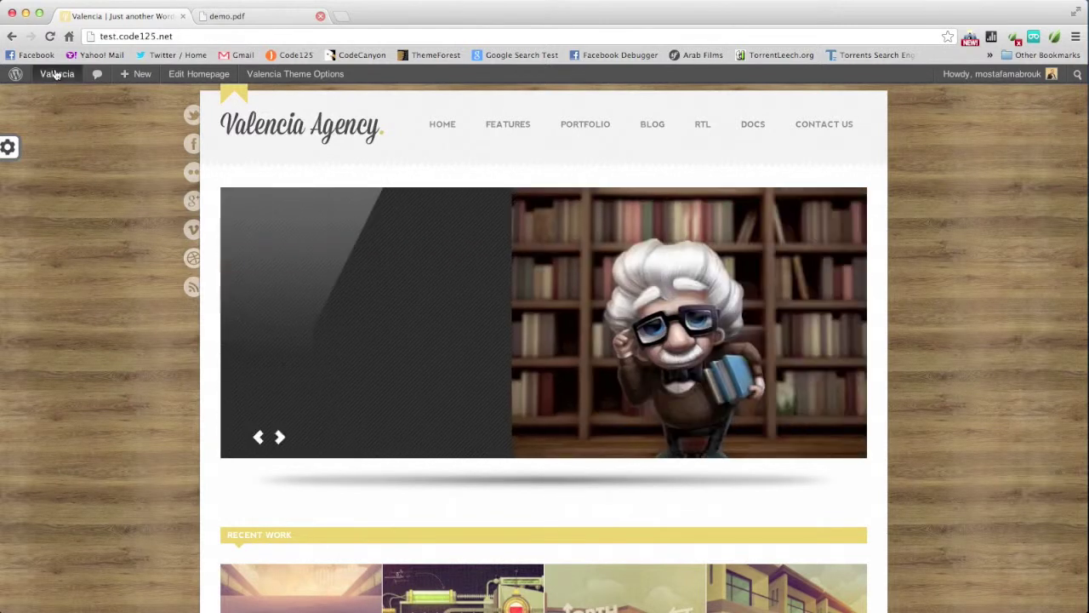
Open the Page Builder in a new browser tab and look over its available blocks and the Footer template.
{"action": "mouse_move", "coordinate": [55, 75]}
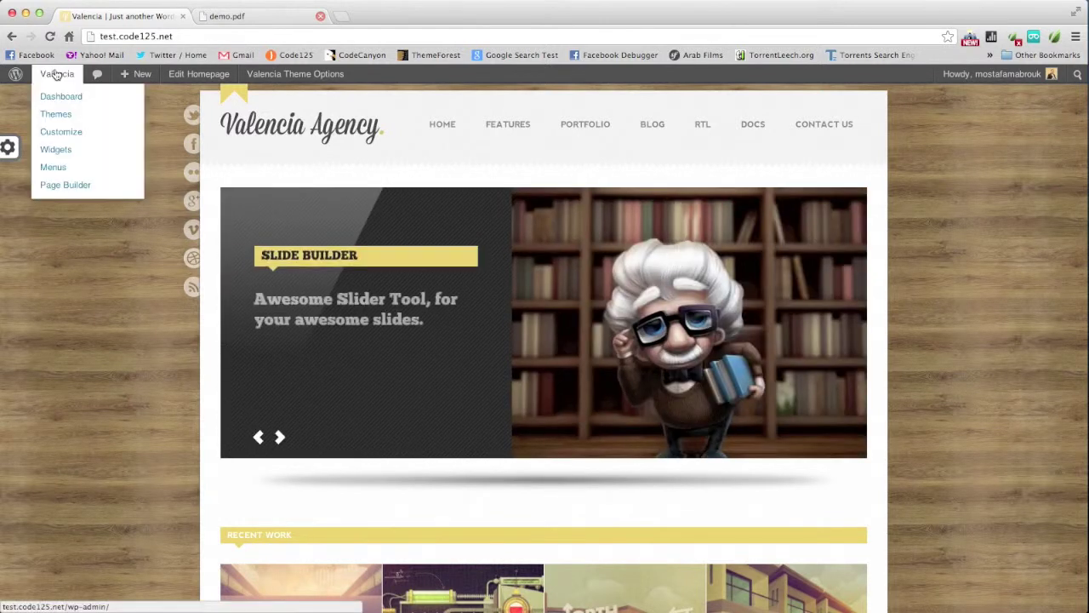
{"action": "left_click", "coordinate": [69, 185], "text": "super"}
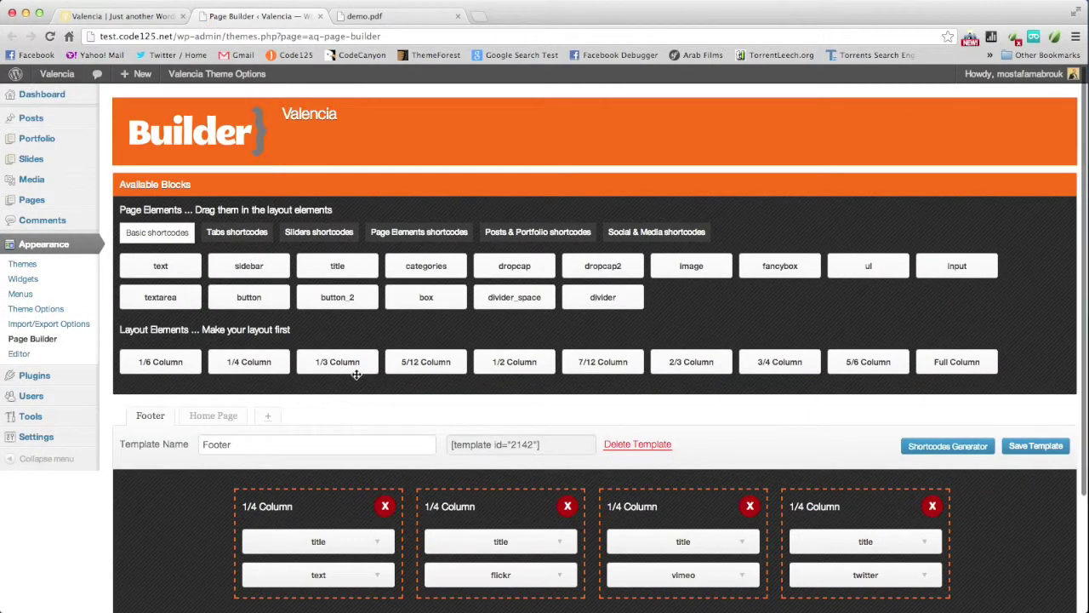
{"action": "scroll", "coordinate": [365, 375], "scroll_direction": "down", "scroll_amount": 3}
{"action": "scroll", "coordinate": [394, 332], "scroll_direction": "up", "scroll_amount": 5}
{"action": "scroll", "coordinate": [416, 279], "scroll_direction": "down", "scroll_amount": 3}
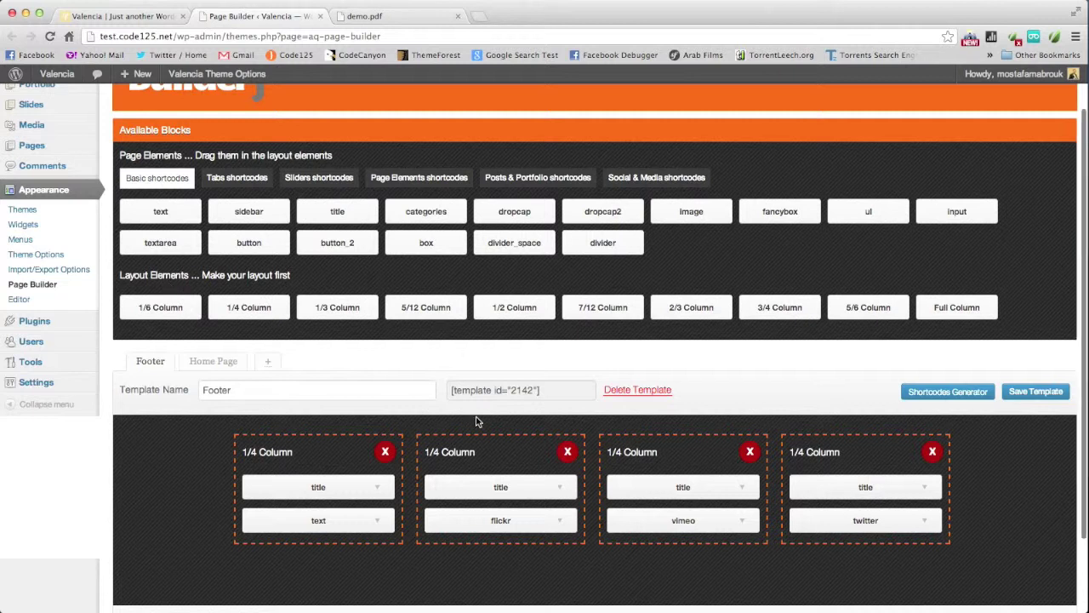
{"action": "scroll", "coordinate": [460, 416], "scroll_direction": "down", "scroll_amount": 3}
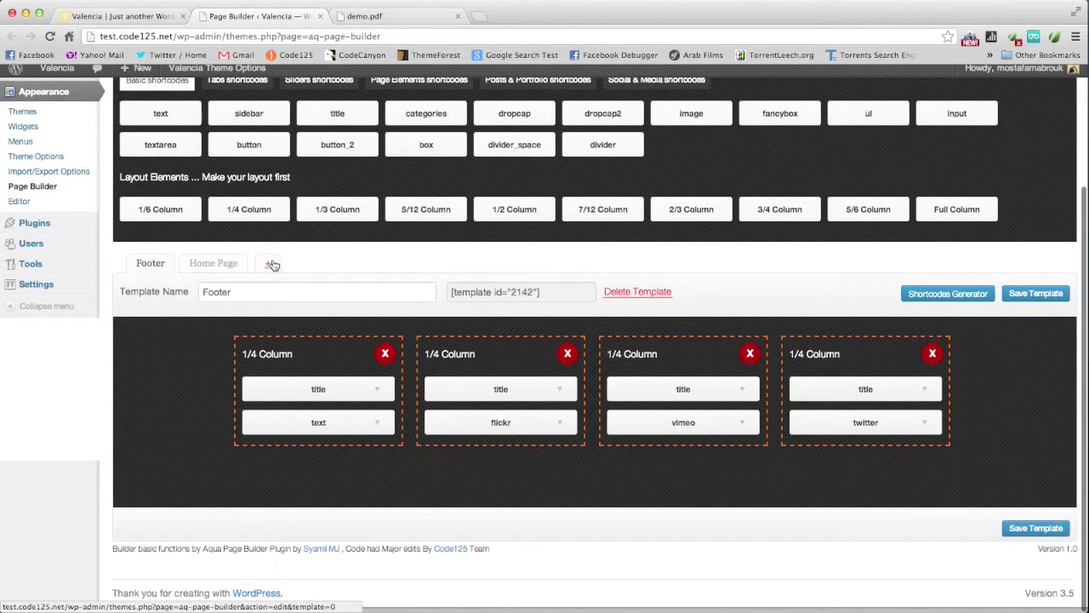
Create a new page builder template named "Test Template".
{"action": "left_click", "coordinate": [271, 263]}
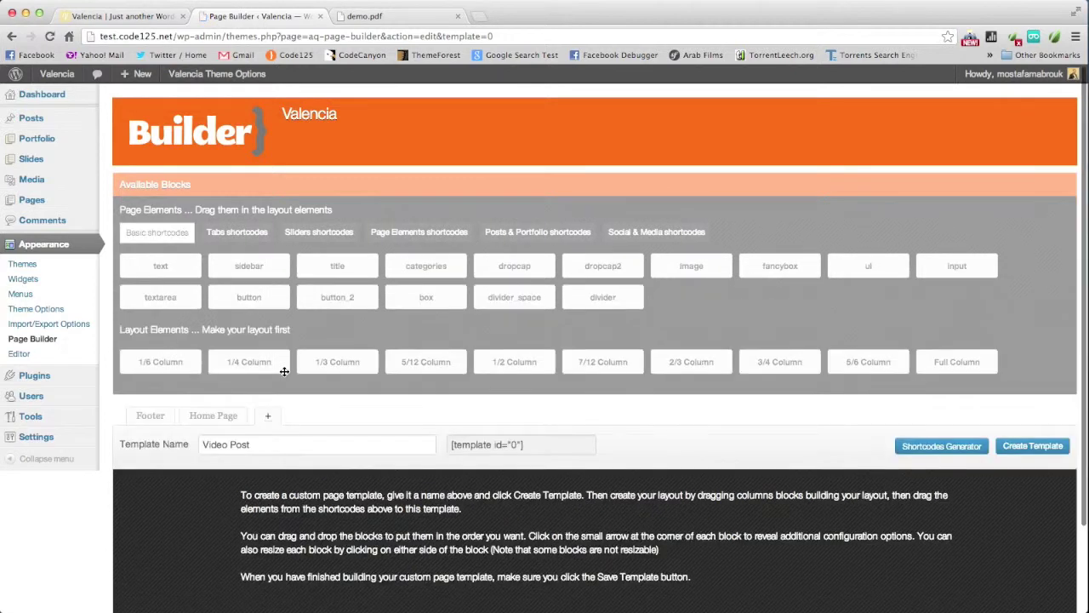
{"action": "triple_click", "coordinate": [299, 446]}
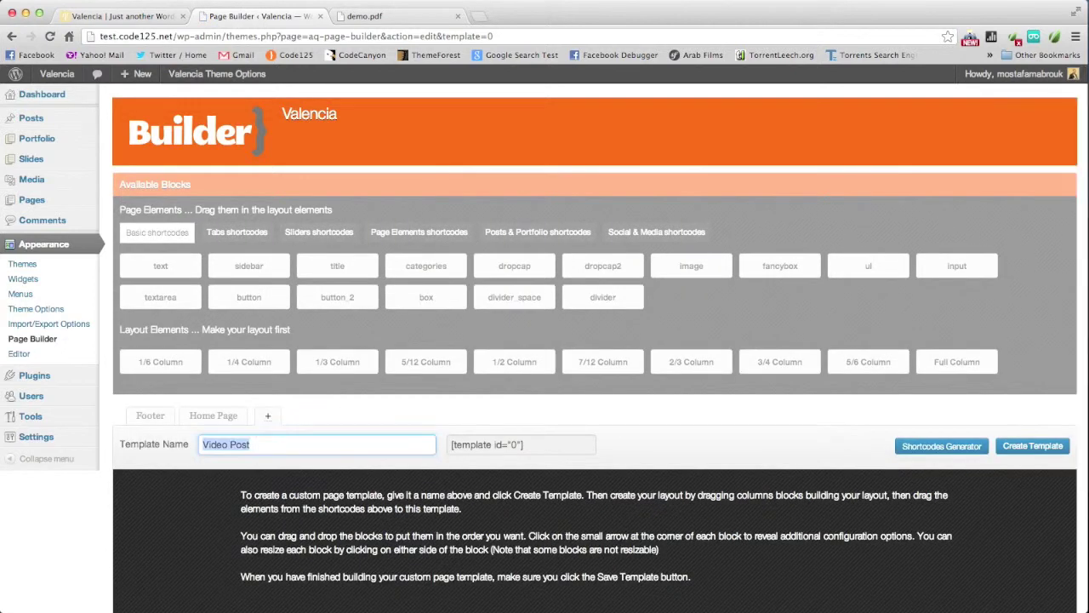
{"action": "type", "text": "Test Template"}
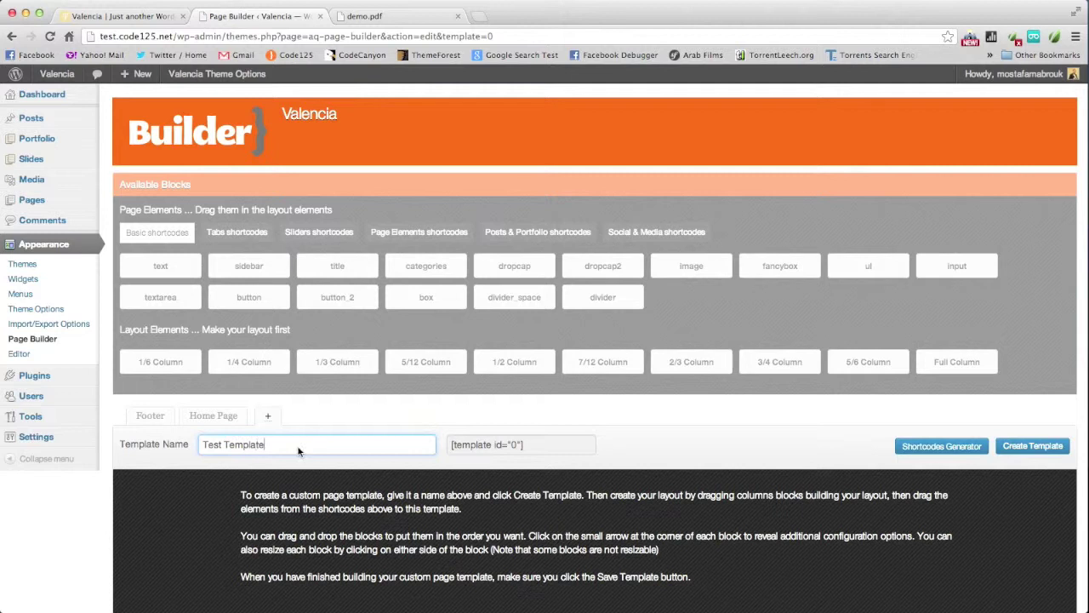
{"action": "left_click", "coordinate": [1021, 450]}
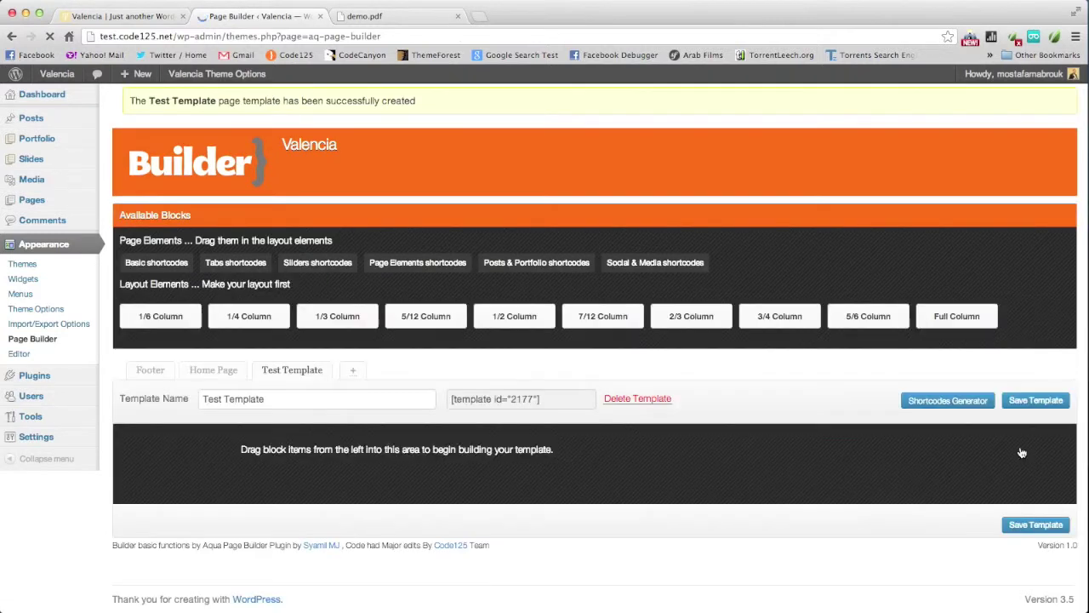
Add a Full Column to the empty Test Template layout and place a 4col_posts block inside it.
{"action": "scroll", "coordinate": [432, 447], "scroll_direction": "down", "scroll_amount": 1}
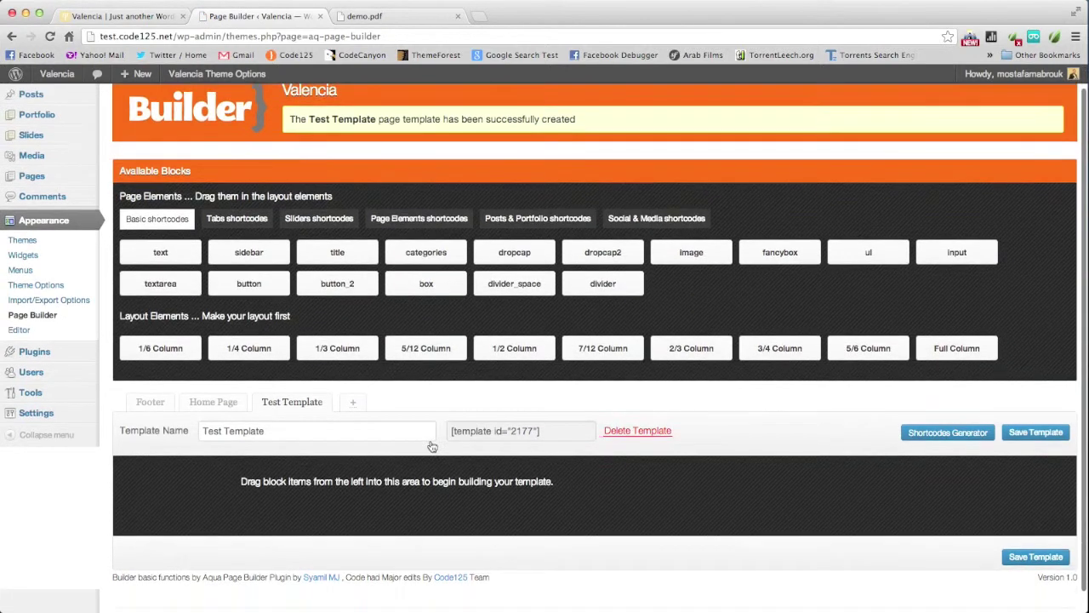
{"action": "scroll", "coordinate": [433, 446], "scroll_direction": "down", "scroll_amount": 1}
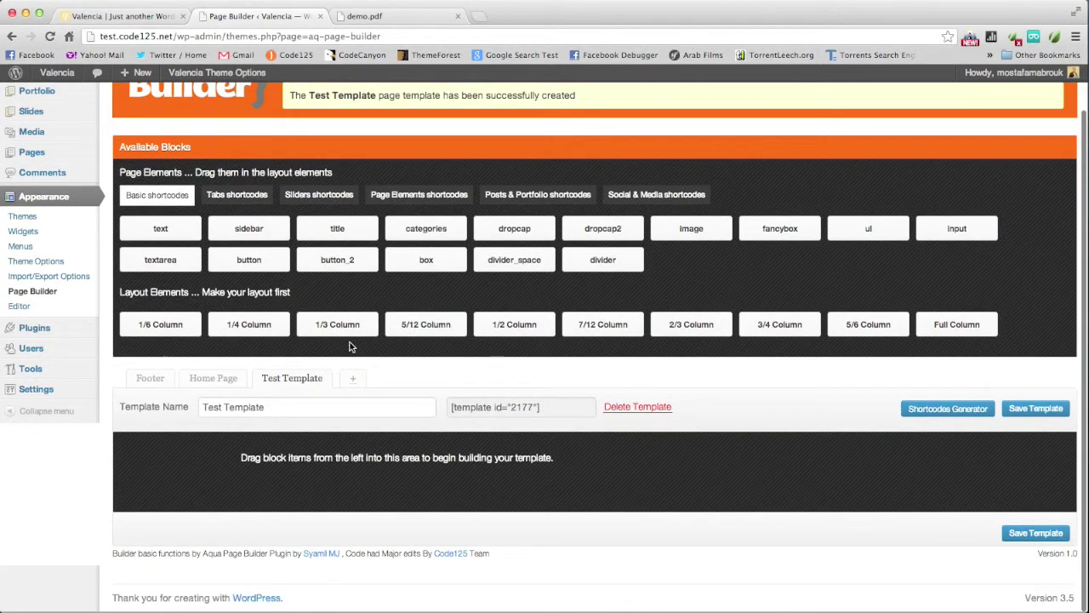
{"action": "left_click_drag", "start_coordinate": [956, 322], "coordinate": [535, 478]}
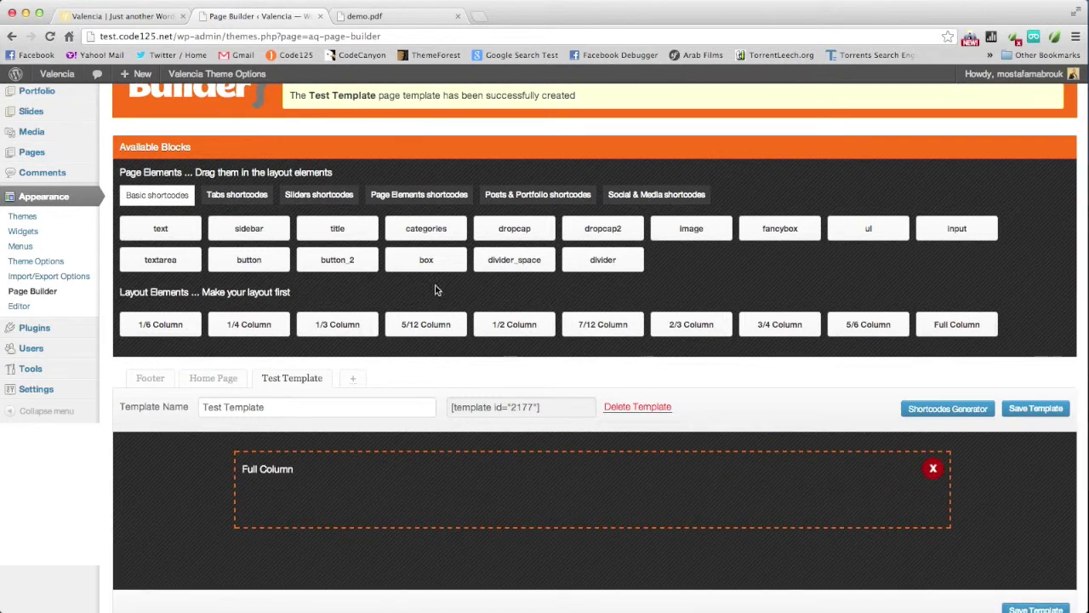
{"action": "left_click", "coordinate": [434, 195]}
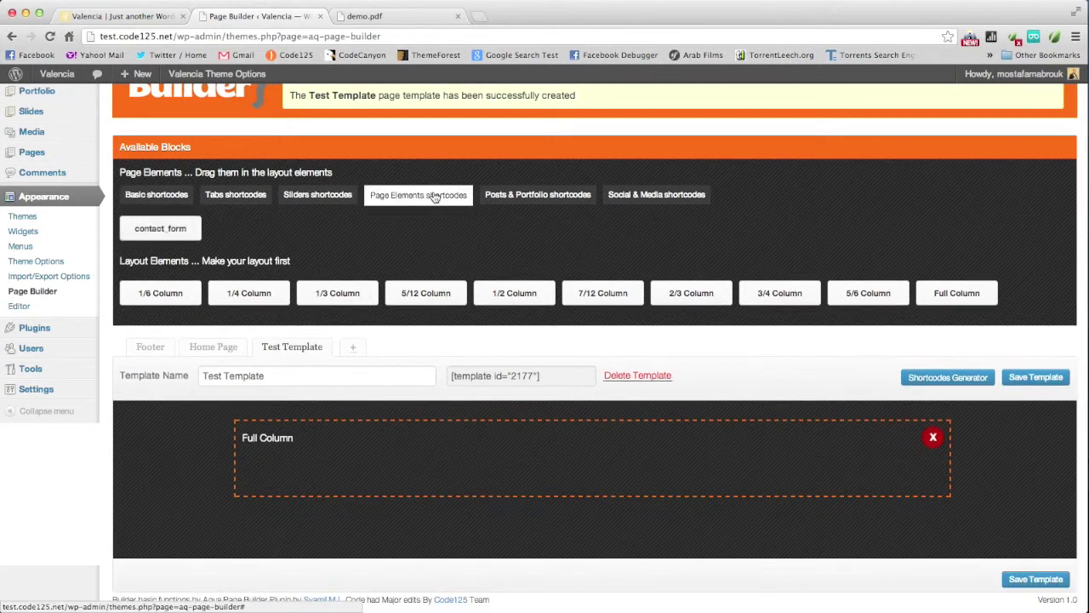
{"action": "left_click", "coordinate": [520, 197]}
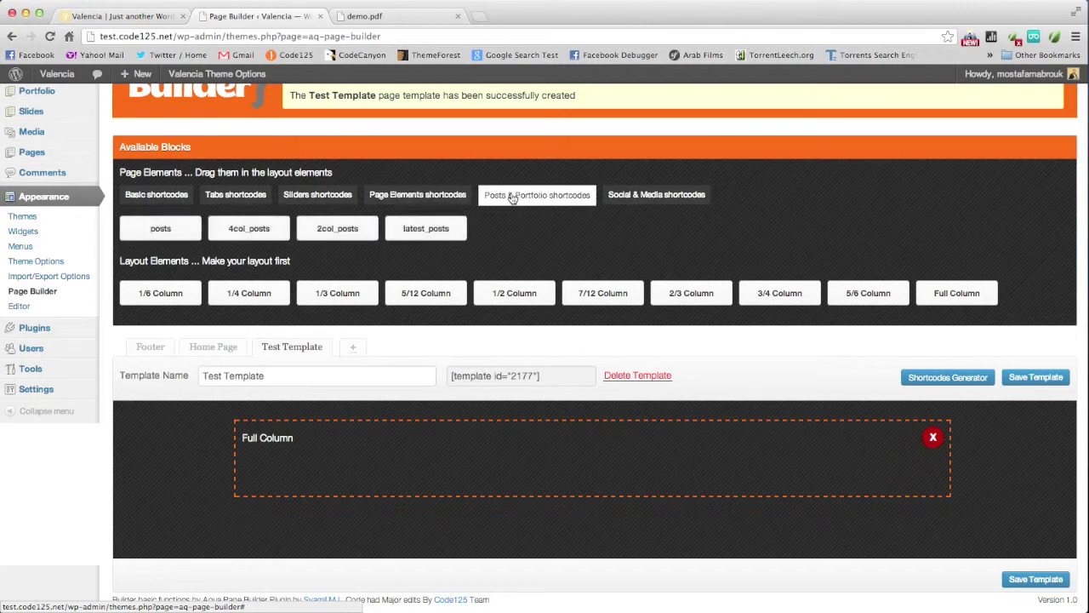
{"action": "left_click_drag", "start_coordinate": [258, 229], "coordinate": [392, 473]}
Review the 4col_posts block's settings, collapse the block and save the template.
{"action": "scroll", "coordinate": [456, 458], "scroll_direction": "down", "scroll_amount": 3}
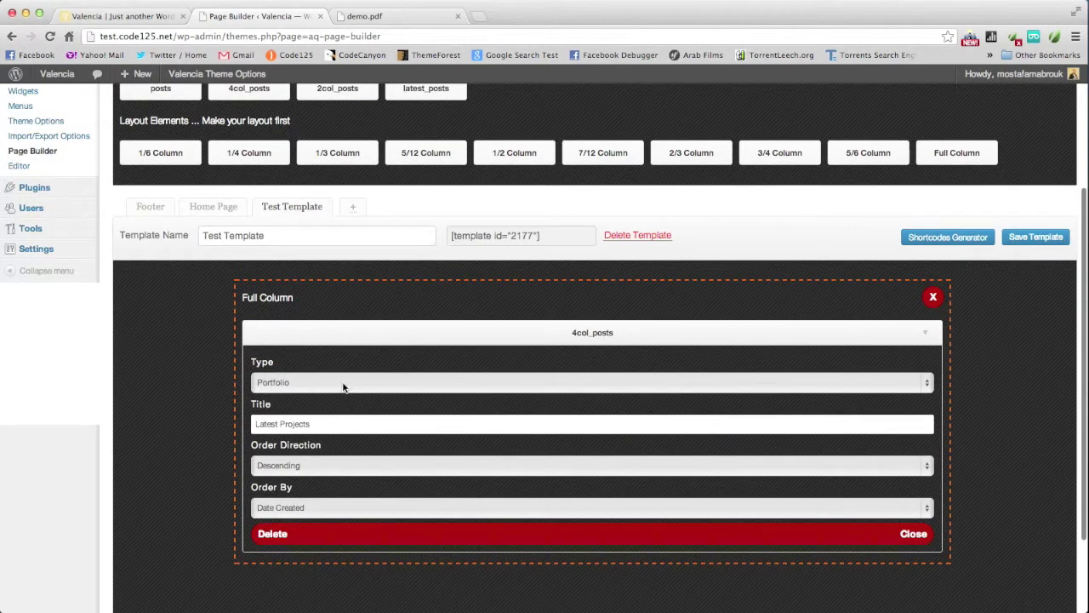
{"action": "left_click_drag", "start_coordinate": [279, 424], "coordinate": [320, 424]}
{"action": "left_click", "coordinate": [320, 423]}
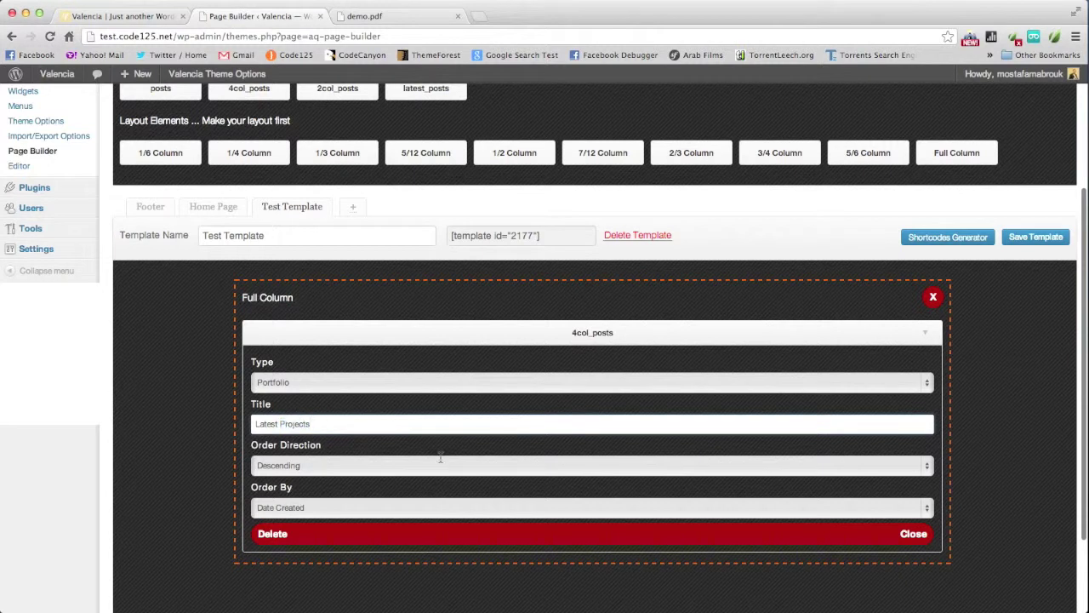
{"action": "left_click", "coordinate": [902, 342]}
{"action": "left_click", "coordinate": [1033, 238]}
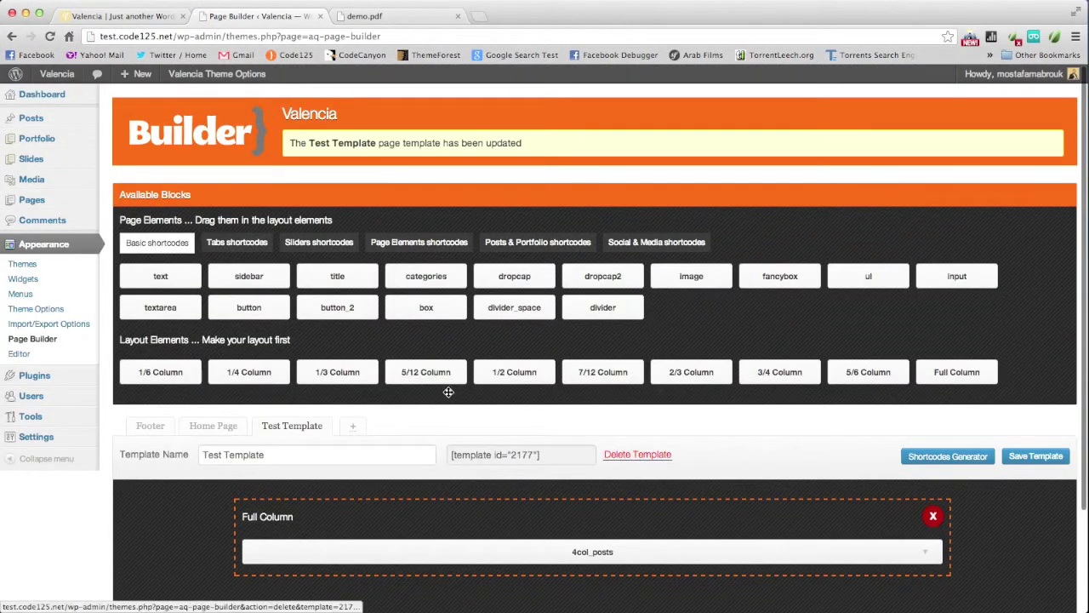
Start a new page in a separate browser tab and title it "Template test".
{"action": "mouse_move", "coordinate": [63, 200]}
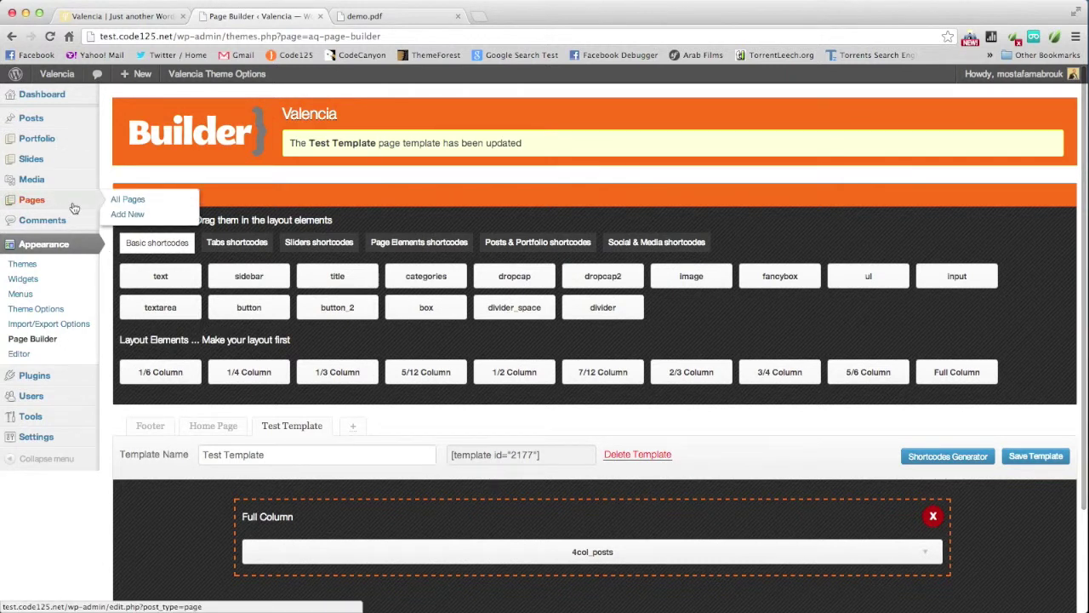
{"action": "left_click", "coordinate": [128, 210], "text": "super"}
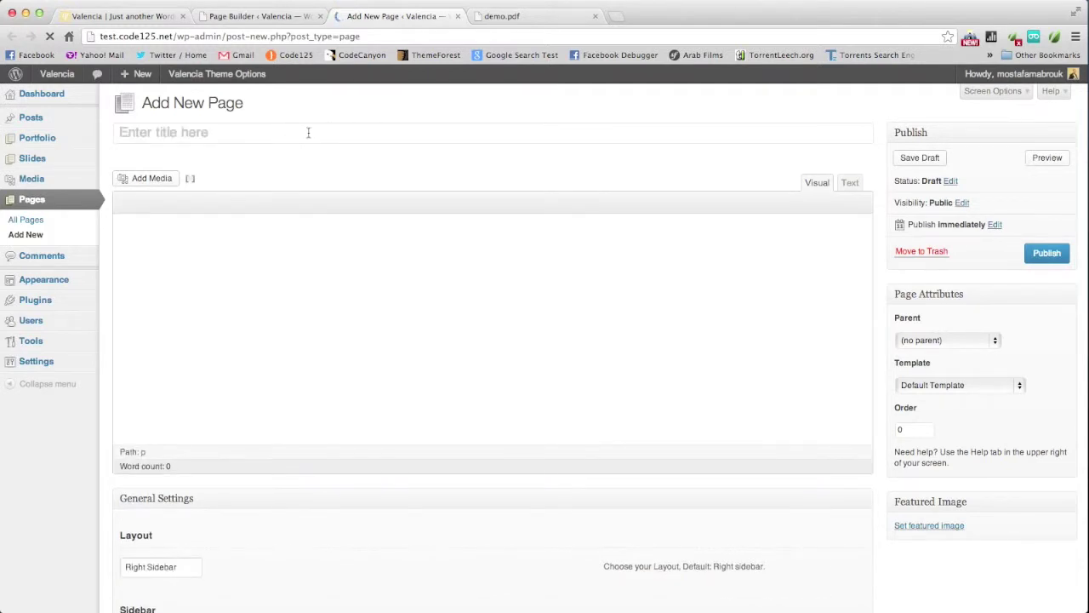
{"action": "left_click", "coordinate": [308, 132]}
{"action": "type", "text": "Te"}
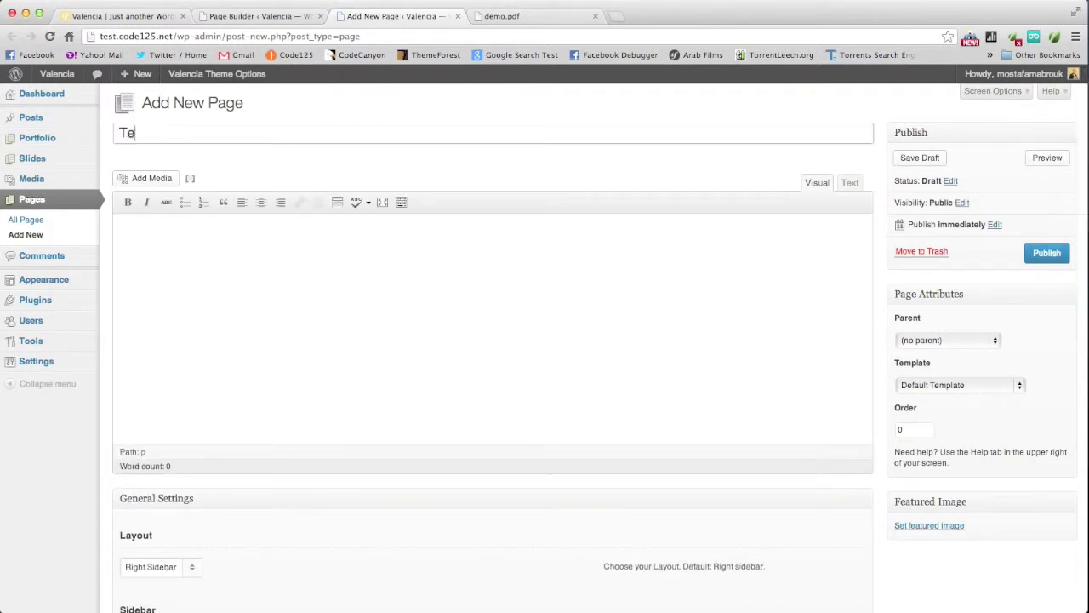
{"action": "type", "text": "mplate test"}
{"action": "left_click", "coordinate": [782, 377]}
Set the page's layout to Full Width in its general settings.
{"action": "scroll", "coordinate": [783, 377], "scroll_direction": "down", "scroll_amount": 3}
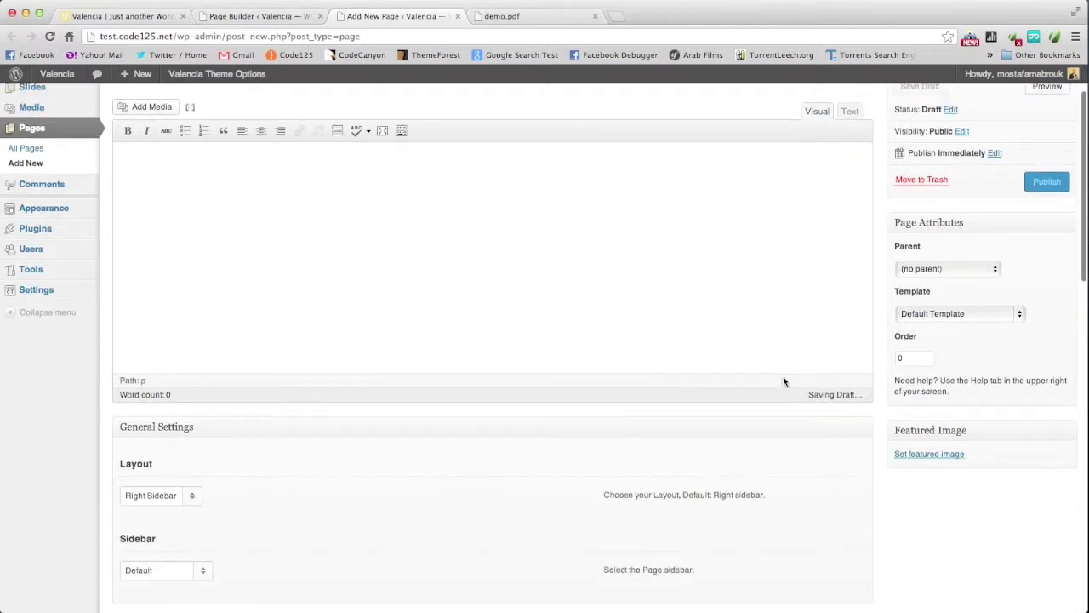
{"action": "scroll", "coordinate": [641, 363], "scroll_direction": "up", "scroll_amount": 2}
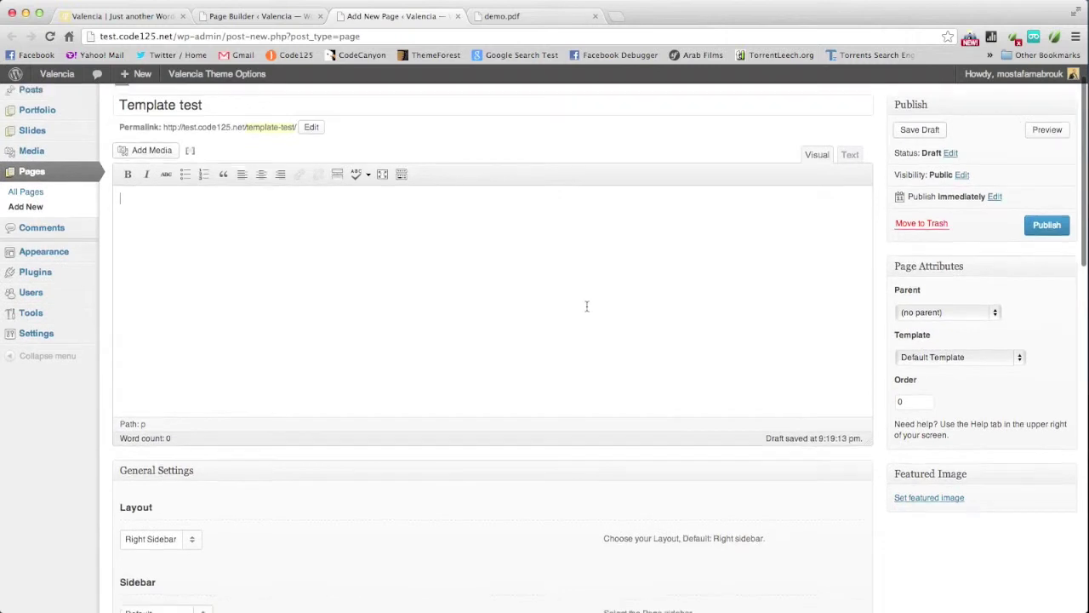
{"action": "scroll", "coordinate": [586, 309], "scroll_direction": "down", "scroll_amount": 5}
{"action": "left_click", "coordinate": [201, 339]}
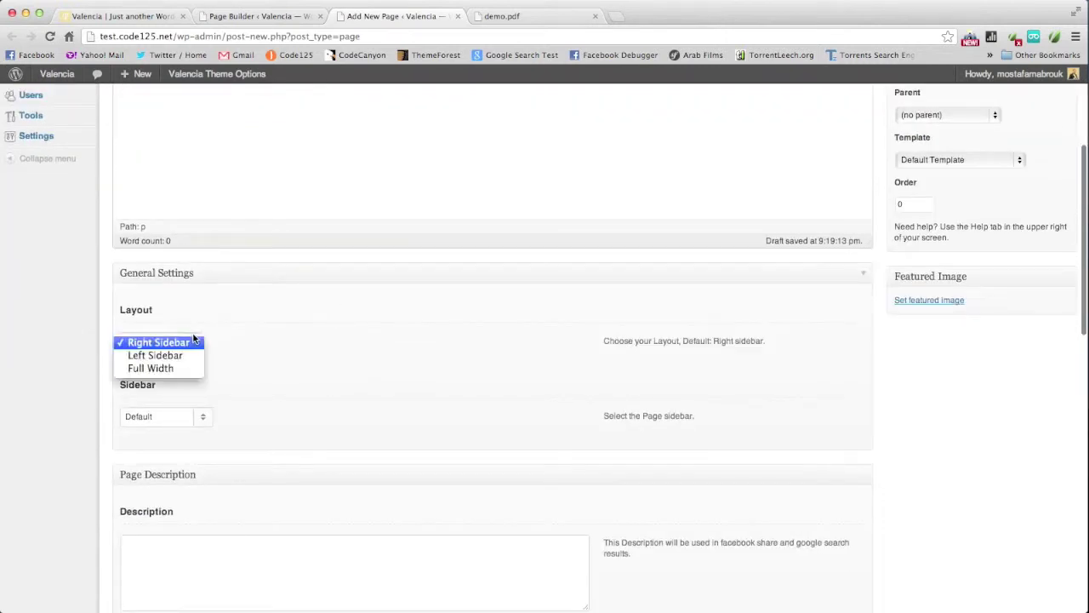
{"action": "left_click", "coordinate": [180, 369]}
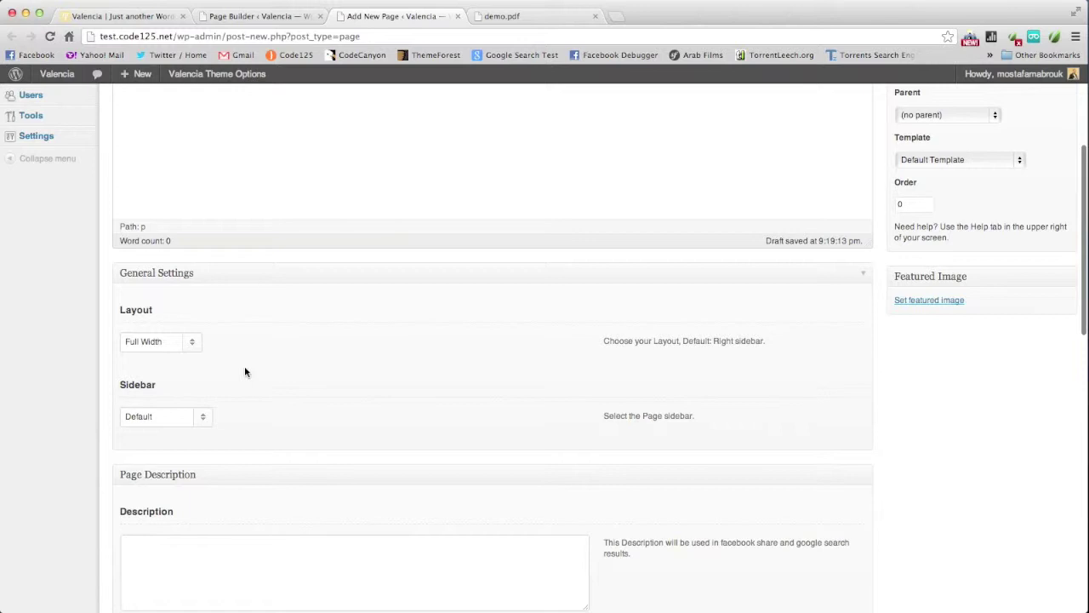
{"action": "left_click", "coordinate": [194, 343]}
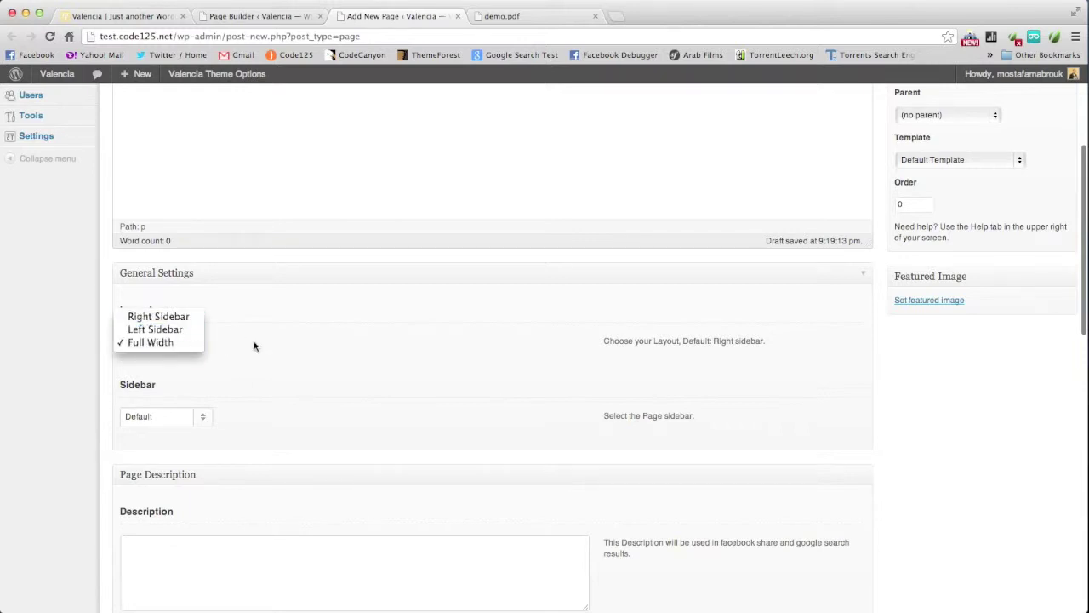
{"action": "left_click", "coordinate": [311, 340]}
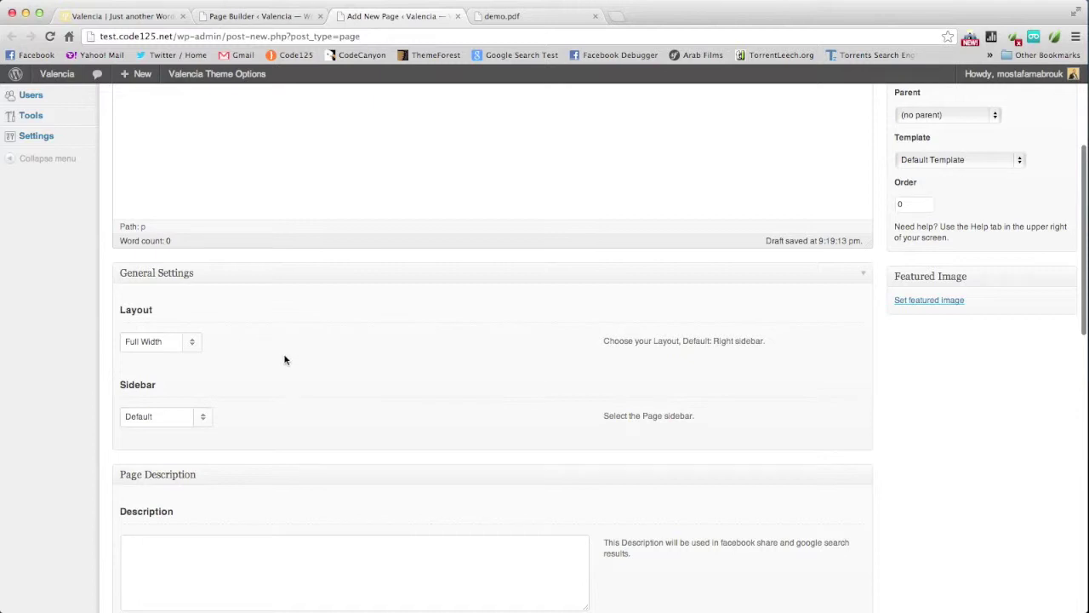
Configure the page options to use the layout builder with Test Template and set Show Title/breadcrumbs to No.
{"action": "scroll", "coordinate": [256, 355], "scroll_direction": "down", "scroll_amount": 2}
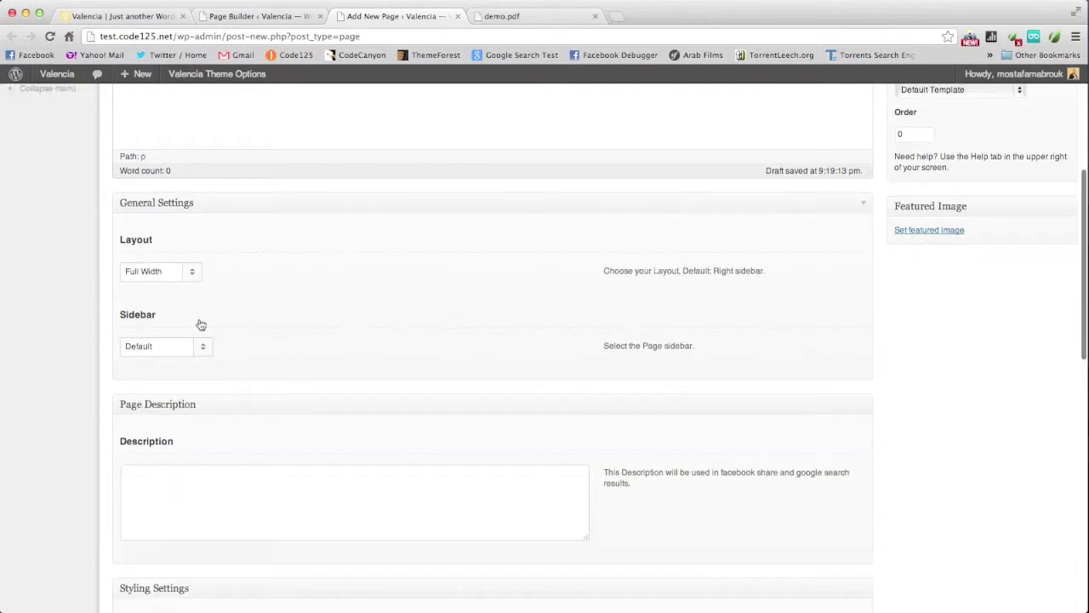
{"action": "scroll", "coordinate": [108, 462], "scroll_direction": "down", "scroll_amount": 3}
{"action": "scroll", "coordinate": [99, 468], "scroll_direction": "down", "scroll_amount": 3}
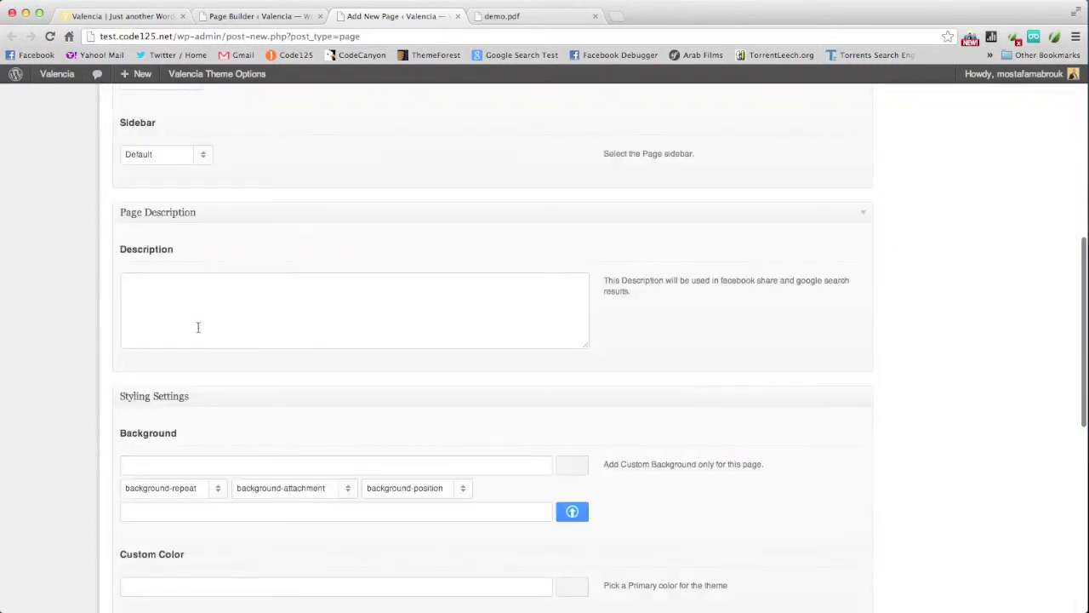
{"action": "scroll", "coordinate": [48, 414], "scroll_direction": "down", "scroll_amount": 10}
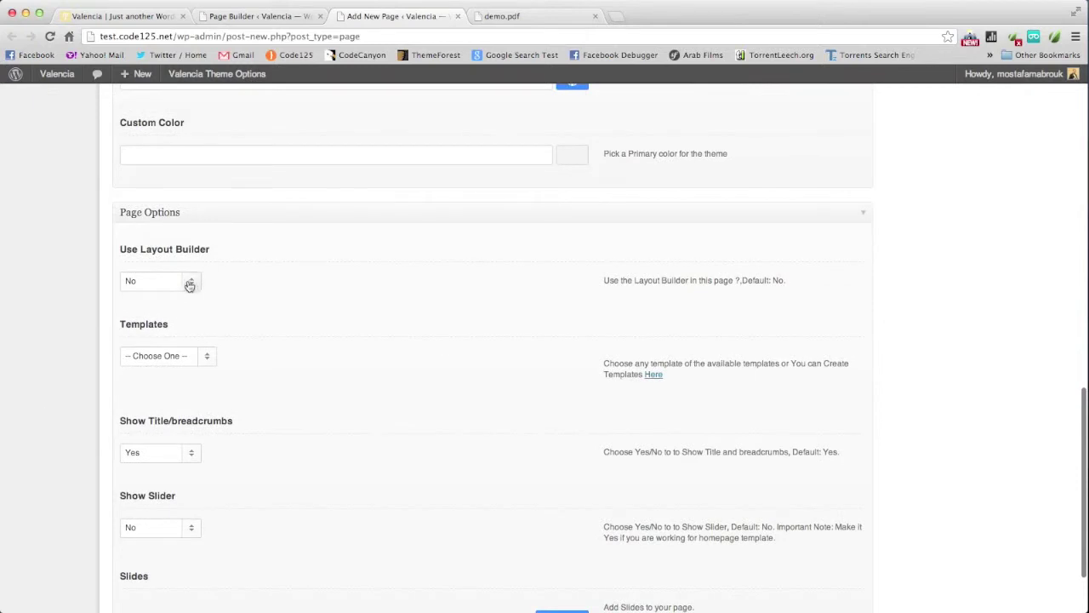
{"action": "left_click", "coordinate": [189, 283]}
{"action": "left_click", "coordinate": [136, 269]}
{"action": "left_click", "coordinate": [204, 351]}
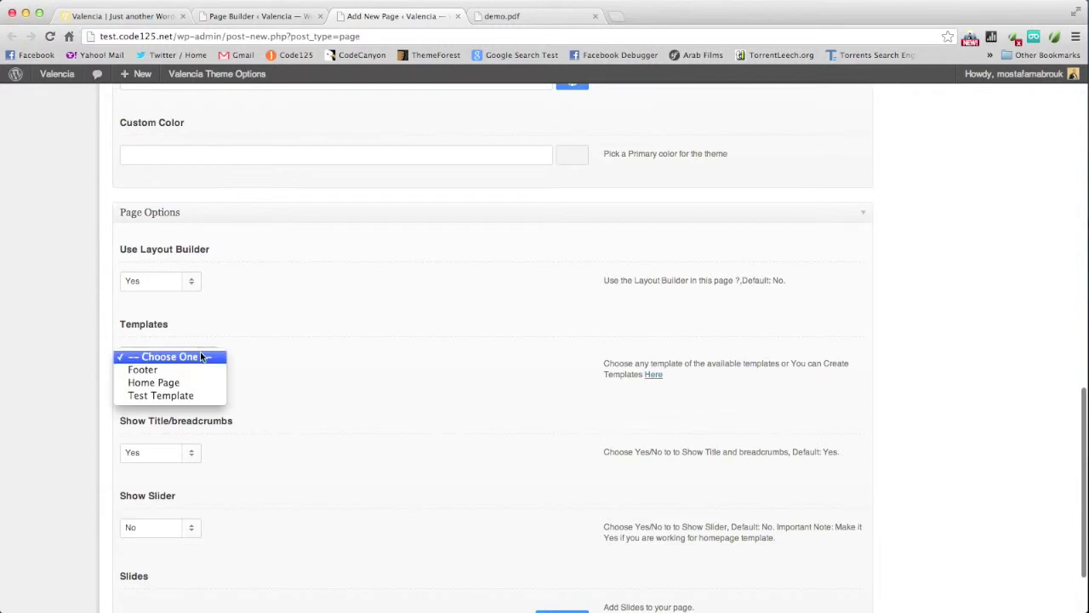
{"action": "left_click", "coordinate": [185, 405]}
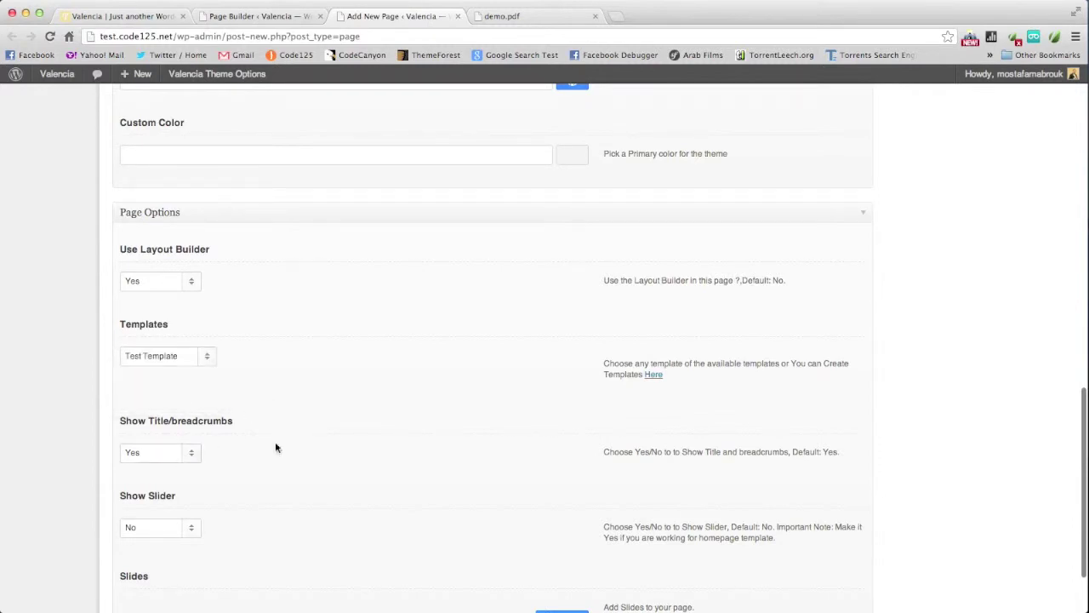
{"action": "left_click", "coordinate": [192, 454]}
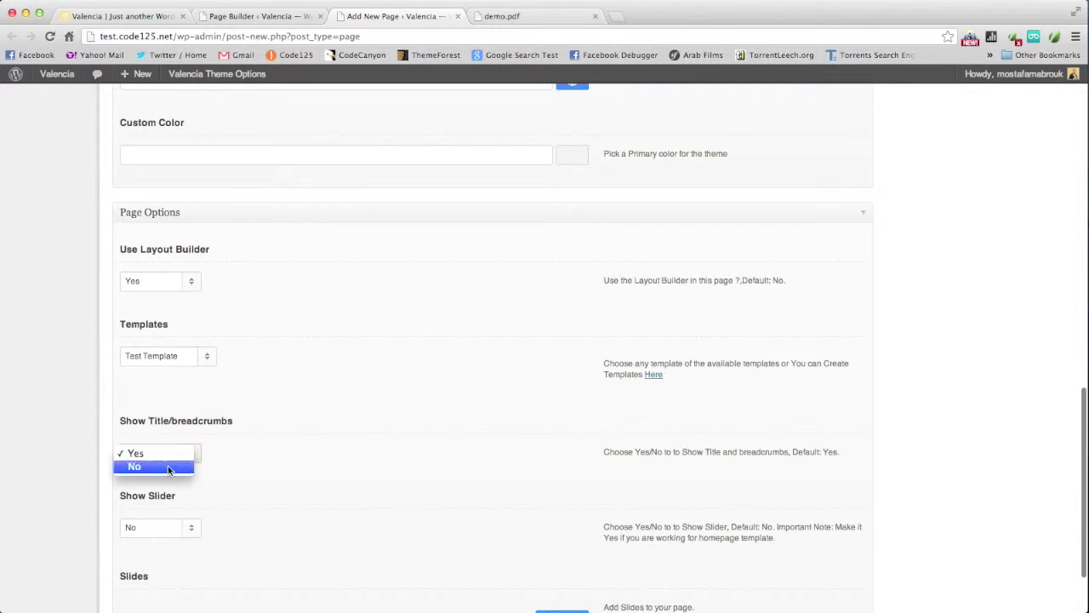
{"action": "left_click", "coordinate": [169, 467]}
Publish the Template test page and view it in a new browser tab.
{"action": "scroll", "coordinate": [317, 401], "scroll_direction": "up", "scroll_amount": 15}
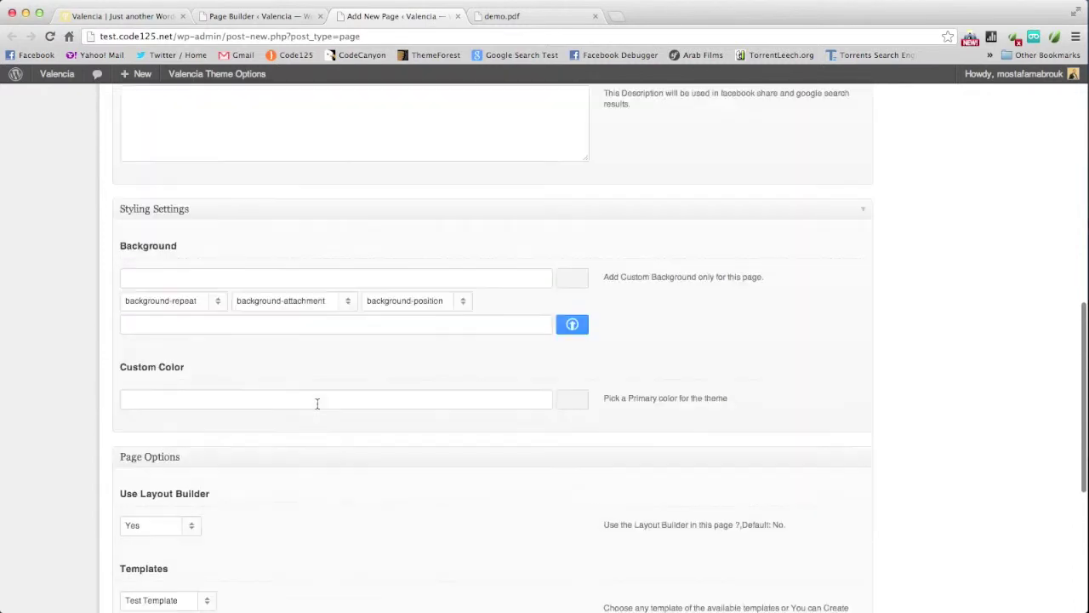
{"action": "scroll", "coordinate": [723, 251], "scroll_direction": "up", "scroll_amount": 1}
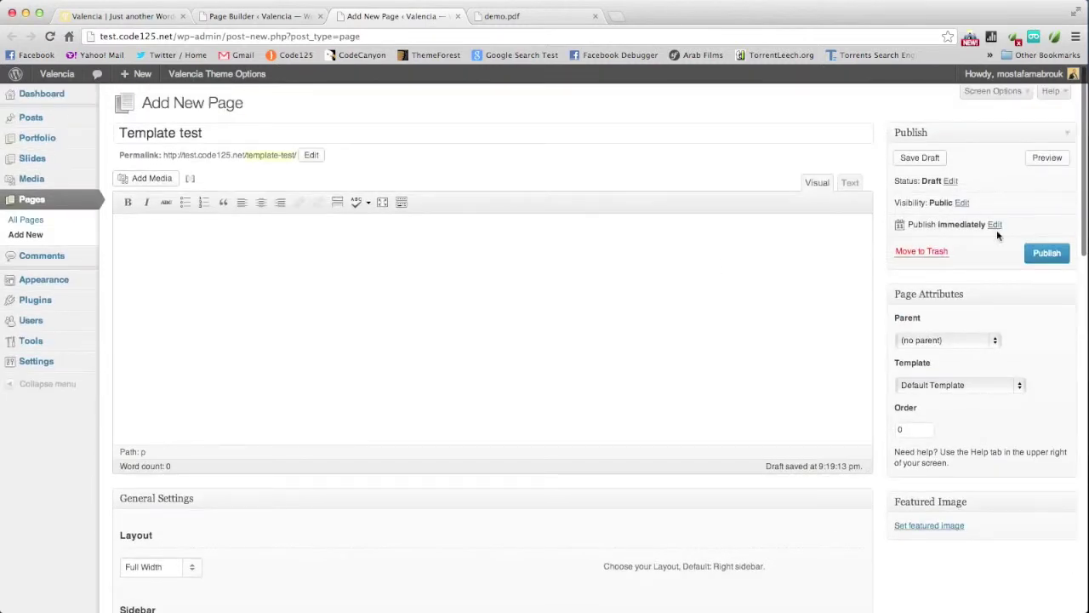
{"action": "left_click", "coordinate": [1044, 249]}
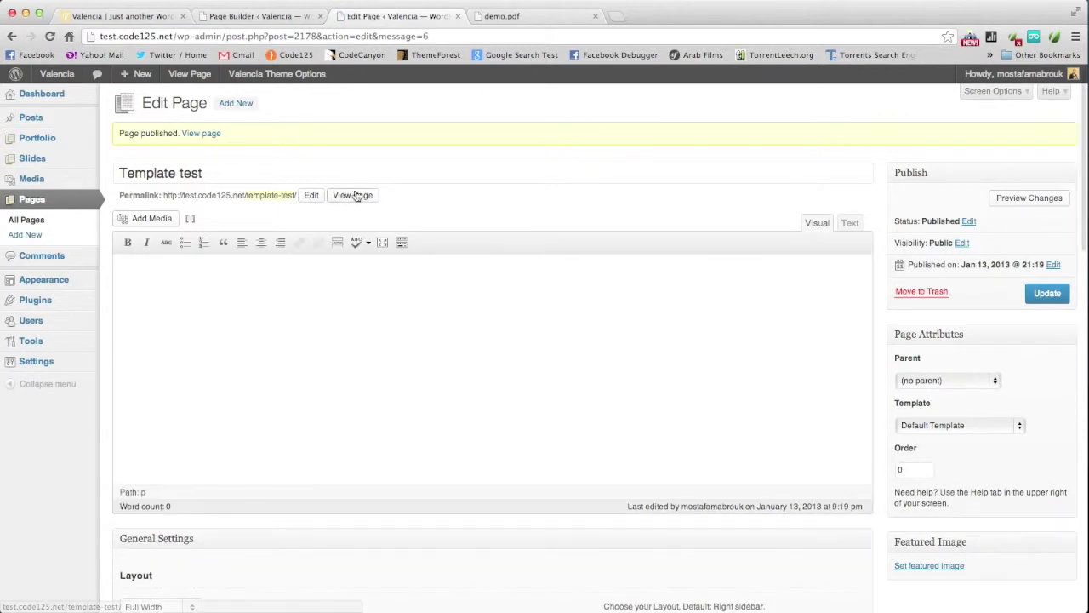
{"action": "left_click", "coordinate": [356, 195], "text": "super"}
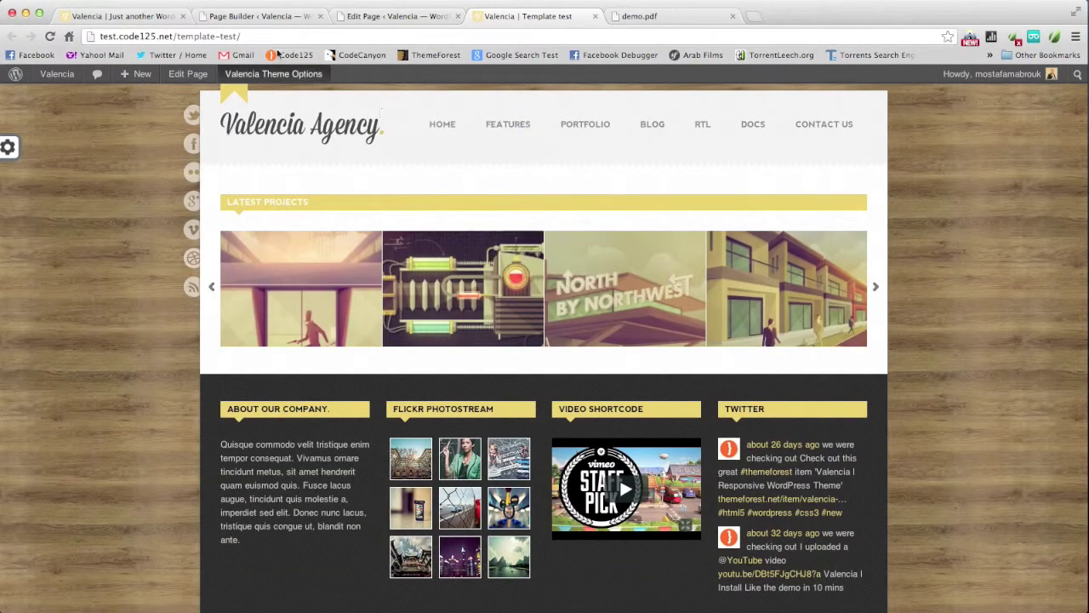
Switch to the Page Builder tab and add a 3/4 column and a 1/4 column side by side beneath the Full Column, the 3/4 first.
{"action": "left_click", "coordinate": [275, 21]}
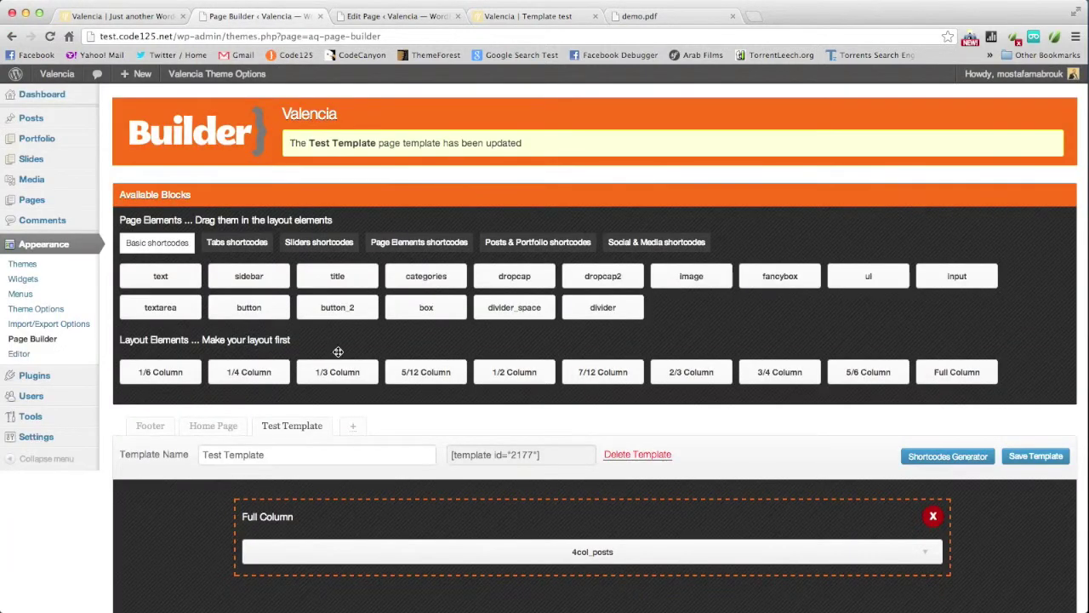
{"action": "scroll", "coordinate": [417, 345], "scroll_direction": "down", "scroll_amount": 3}
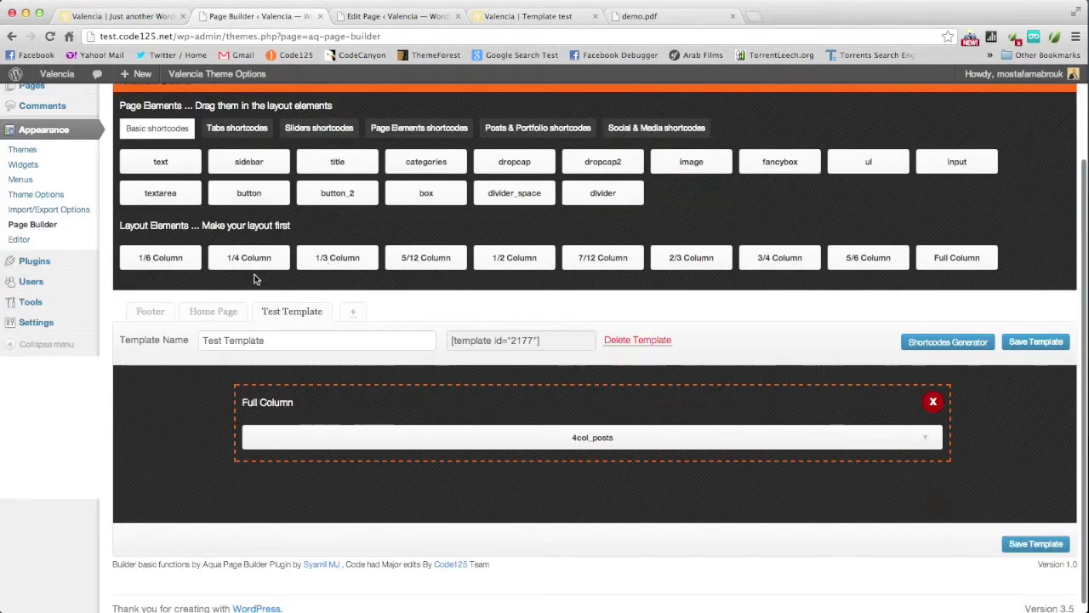
{"action": "left_click_drag", "start_coordinate": [256, 256], "coordinate": [318, 477]}
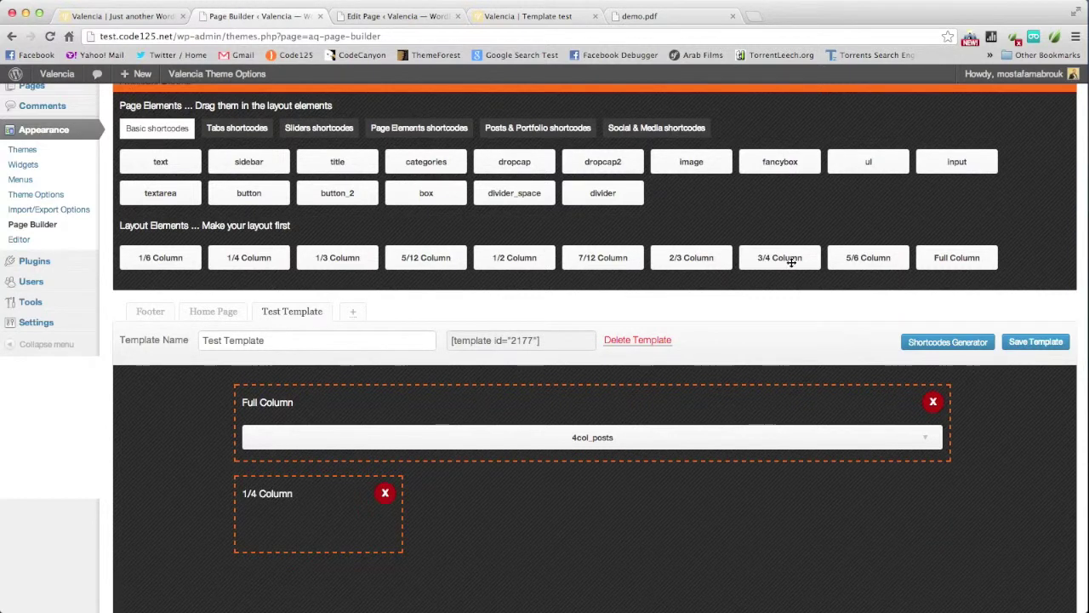
{"action": "left_click_drag", "start_coordinate": [792, 261], "coordinate": [587, 508]}
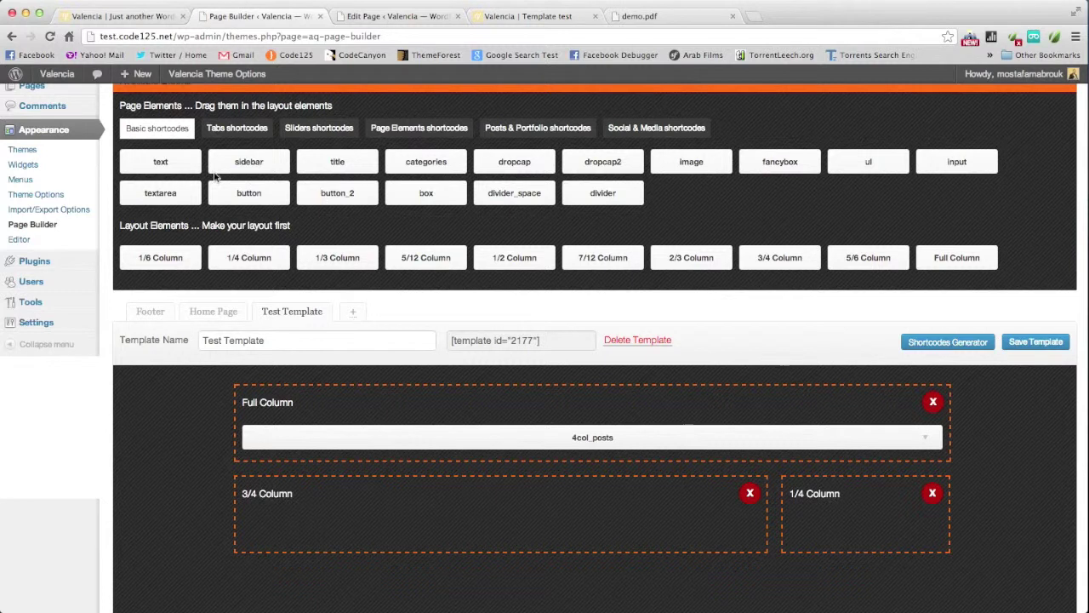
Add a text block to the 1/4 column and replace its content with the "Quisque commodo velit" paragraph wrapped in <p></p> tags.
{"action": "left_click_drag", "start_coordinate": [177, 161], "coordinate": [854, 521]}
{"action": "scroll", "coordinate": [846, 499], "scroll_direction": "down", "scroll_amount": 3}
{"action": "left_click", "coordinate": [858, 499]}
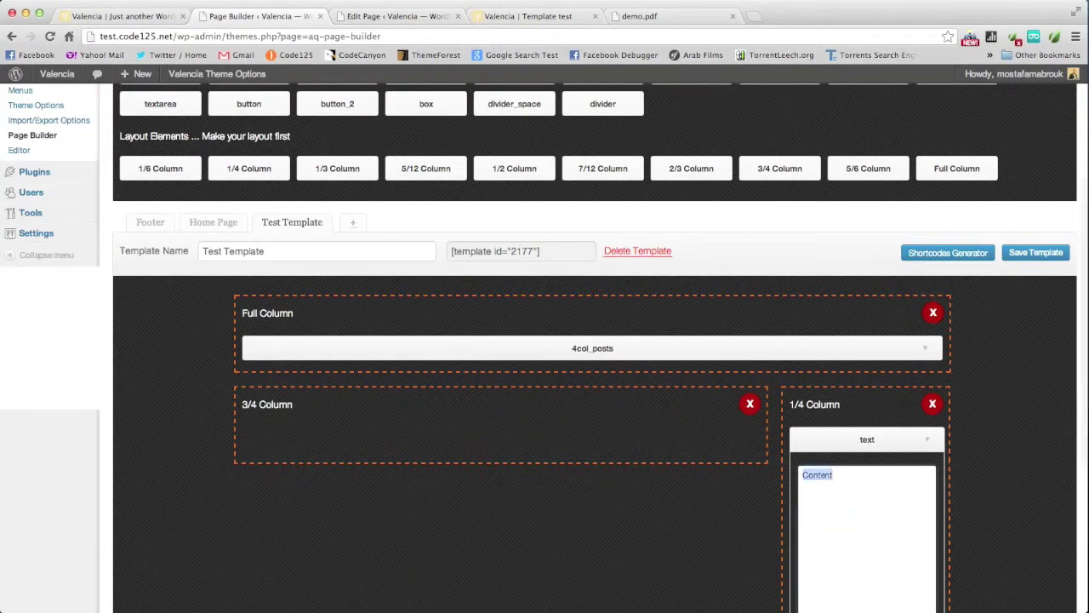
{"action": "type", "text": "<p></p>"}
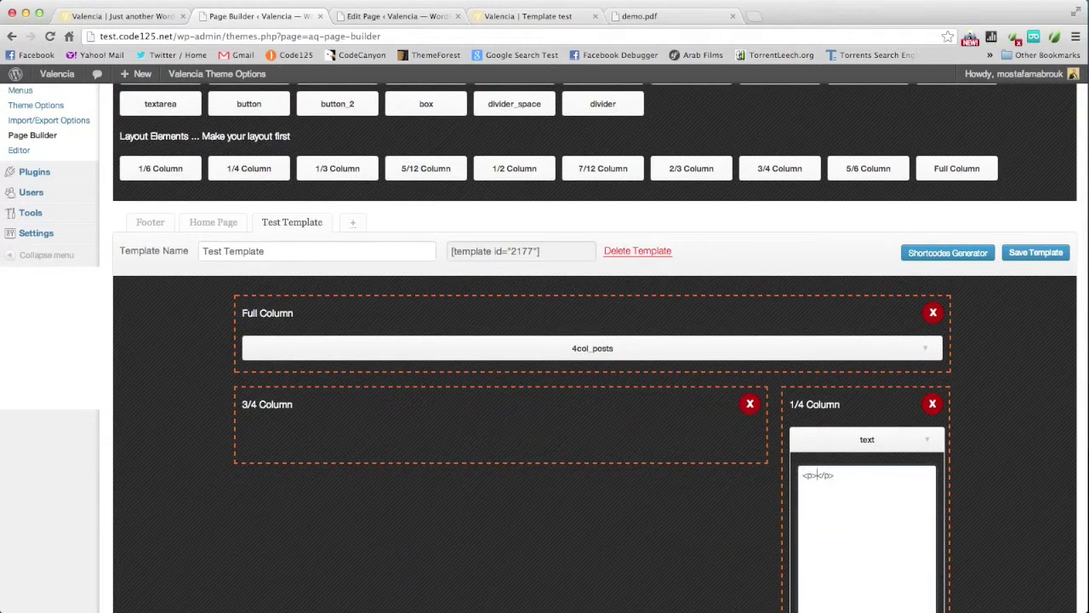
{"action": "type", "text": "Quisque commodo velit tristique enim tempor consequat. Vivamus ornare tincidunt metus, sit amet hendrerit quam euismod quis. Fusce lacus augue, tincidunt quis molestie a, imperdiet sed elit. Donec nunc lacus, tristique quis congue ut, blandit non ante."}
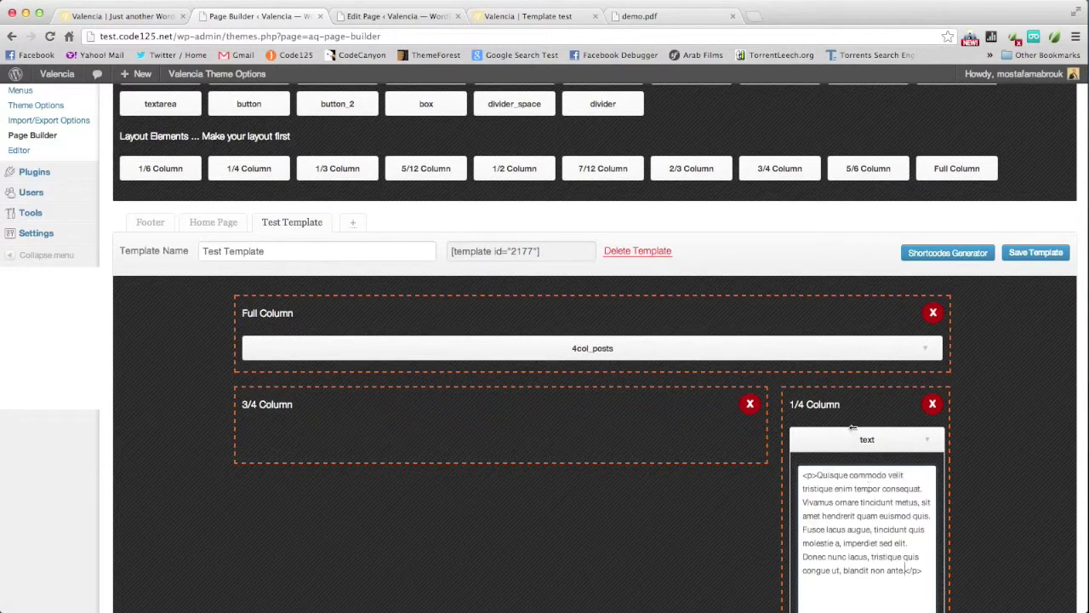
Add a title block above the text block in the 1/4 column, set its title to "Valencia", and collapse both blocks.
{"action": "scroll", "coordinate": [443, 168], "scroll_direction": "up", "scroll_amount": 2}
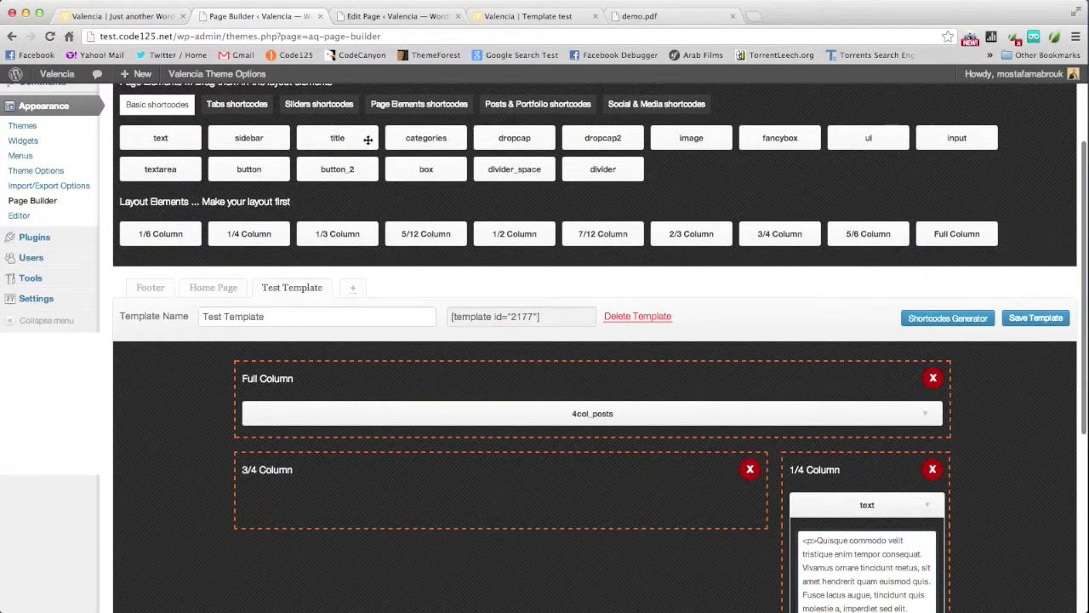
{"action": "left_click_drag", "start_coordinate": [360, 137], "coordinate": [869, 539]}
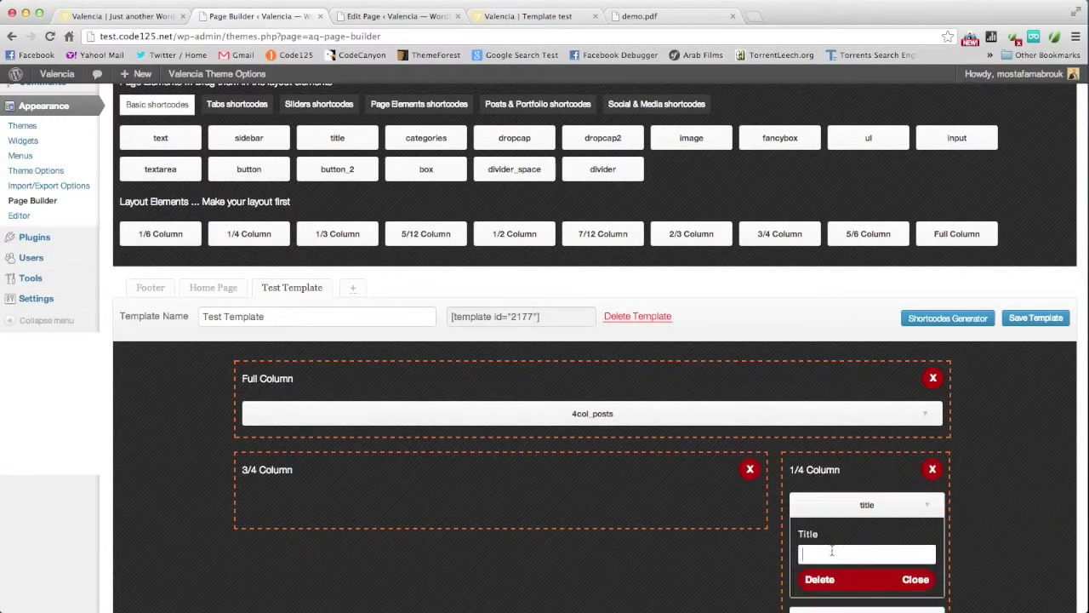
{"action": "scroll", "coordinate": [832, 552], "scroll_direction": "down", "scroll_amount": 3}
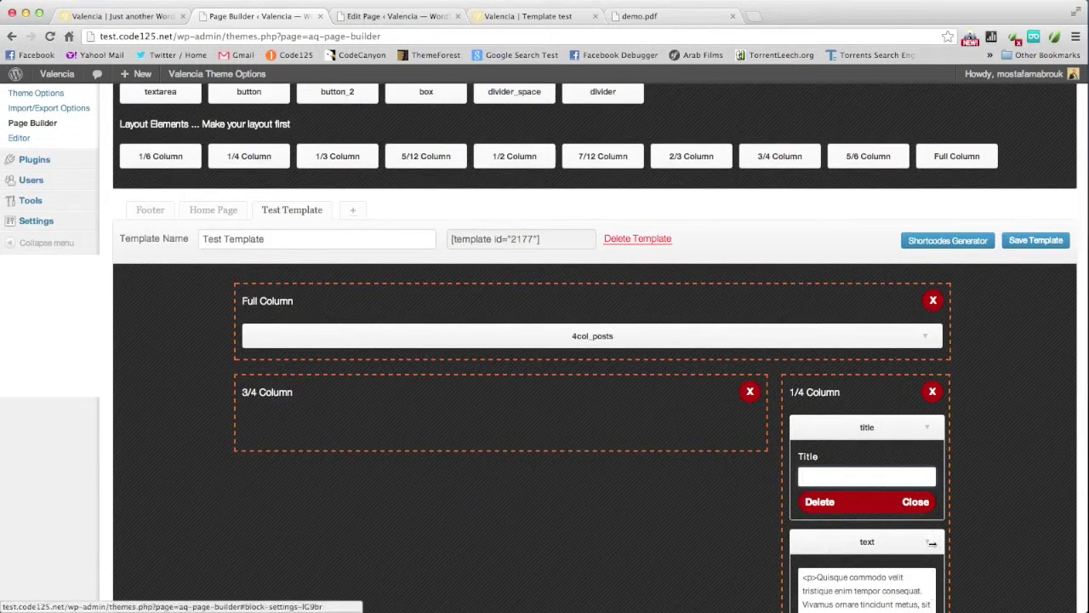
{"action": "left_click", "coordinate": [932, 543]}
{"action": "left_click", "coordinate": [871, 477]}
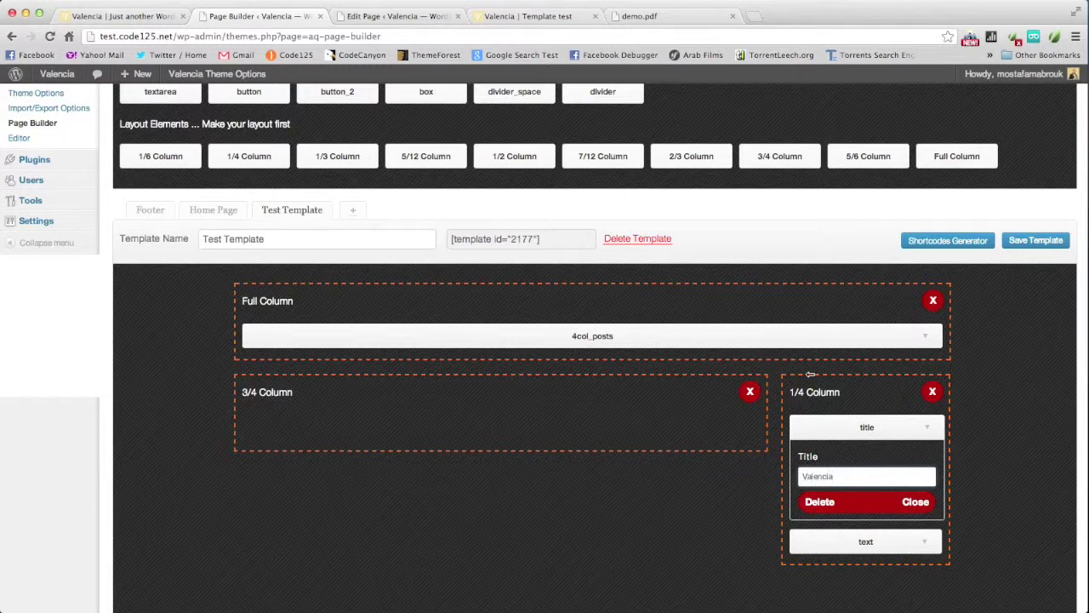
{"action": "left_click", "coordinate": [916, 501]}
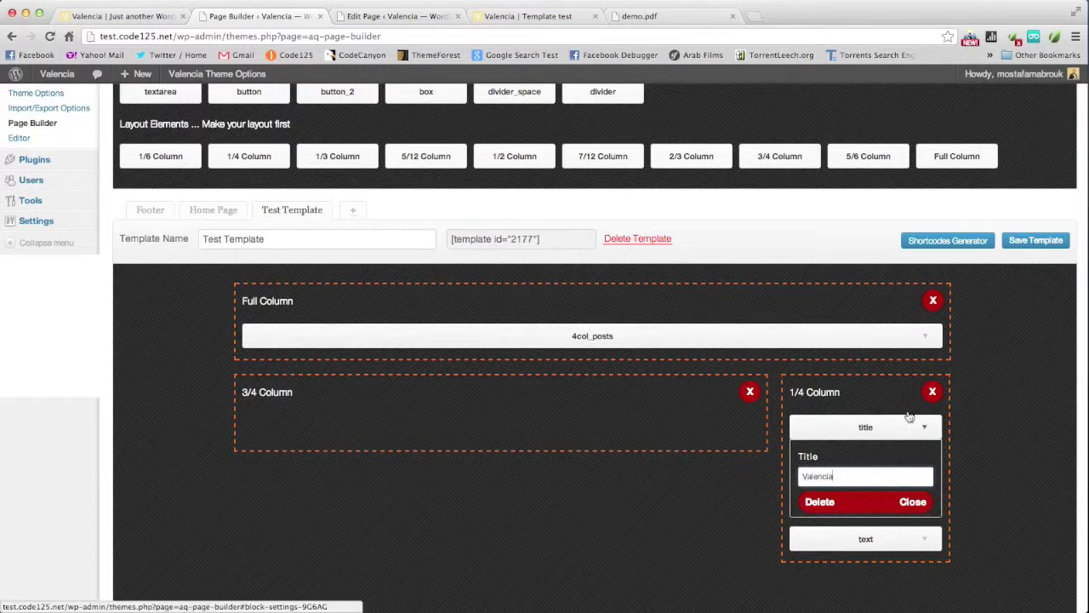
Add a posts block from the posts and portfolio shortcodes to the 3/4 column.
{"action": "scroll", "coordinate": [786, 243], "scroll_direction": "up", "scroll_amount": 1}
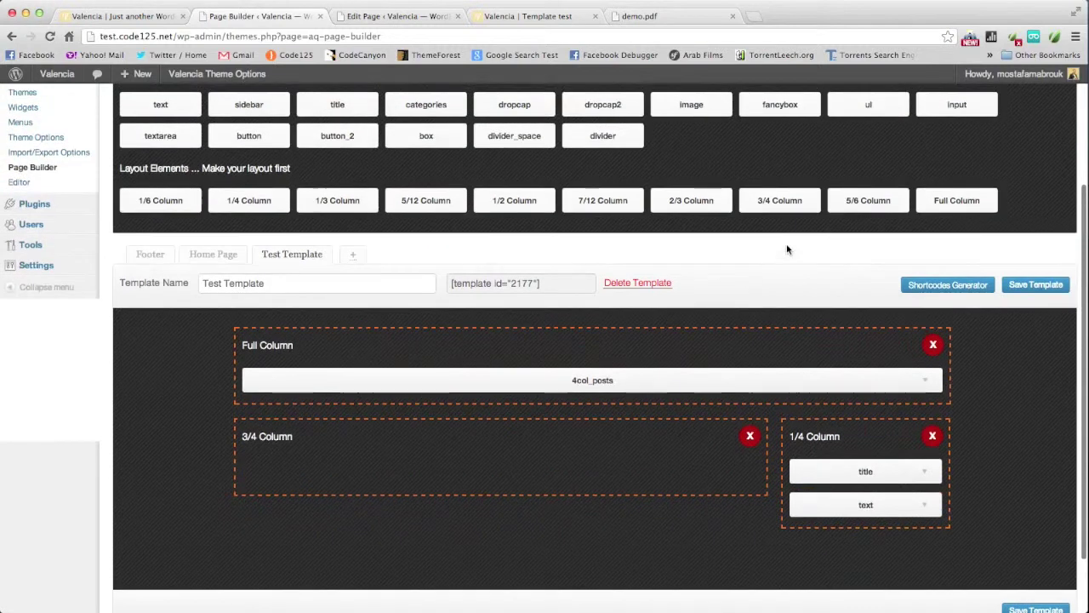
{"action": "scroll", "coordinate": [758, 225], "scroll_direction": "up", "scroll_amount": 1}
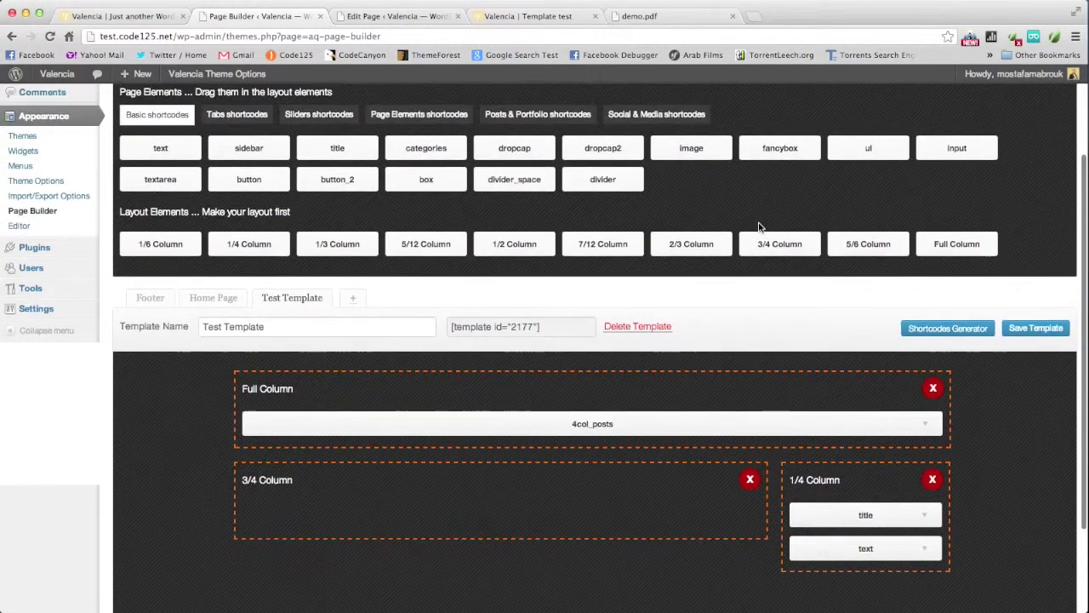
{"action": "left_click", "coordinate": [534, 115]}
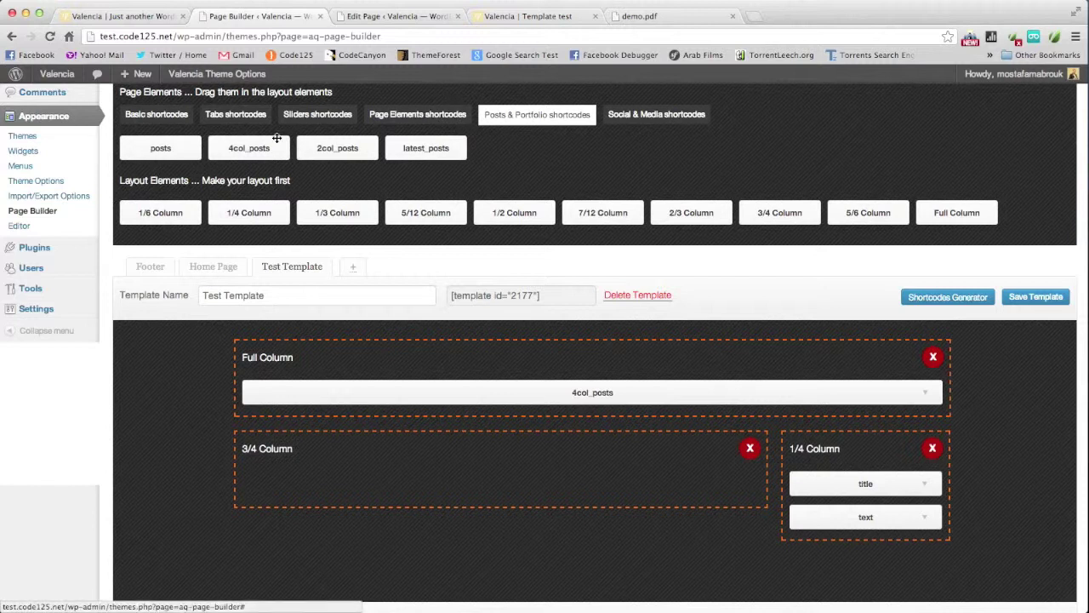
{"action": "left_click", "coordinate": [162, 148]}
{"action": "left_click_drag", "start_coordinate": [161, 148], "coordinate": [287, 479]}
{"action": "scroll", "coordinate": [432, 513], "scroll_direction": "down", "scroll_amount": 3}
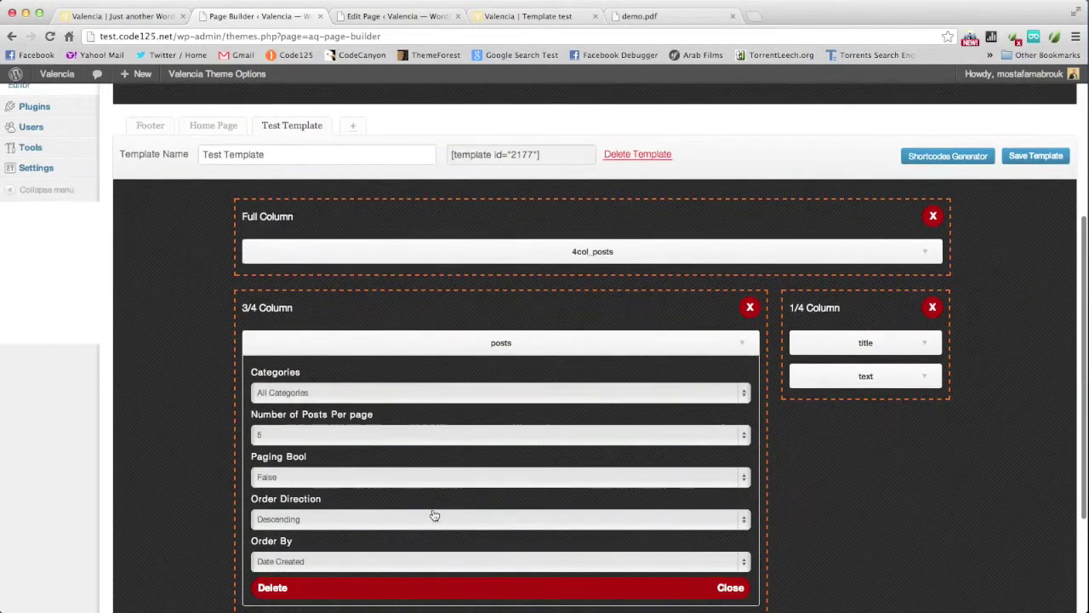
Set the posts block's Paging Bool to True and Number of Posts Per page to 6, and collapse the block.
{"action": "left_click", "coordinate": [515, 477]}
{"action": "left_click", "coordinate": [515, 477]}
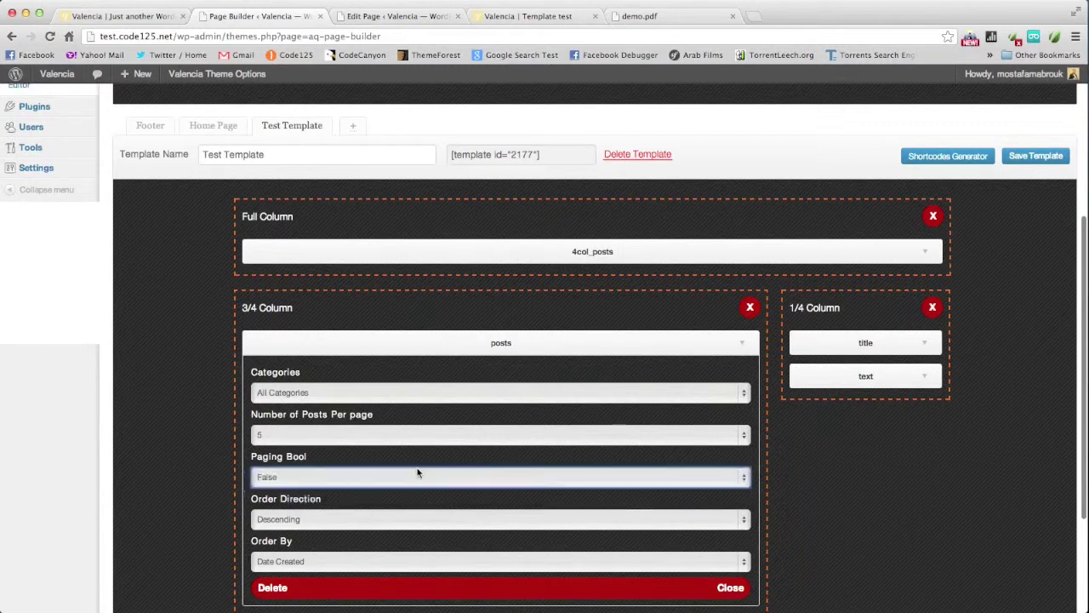
{"action": "left_click", "coordinate": [352, 435]}
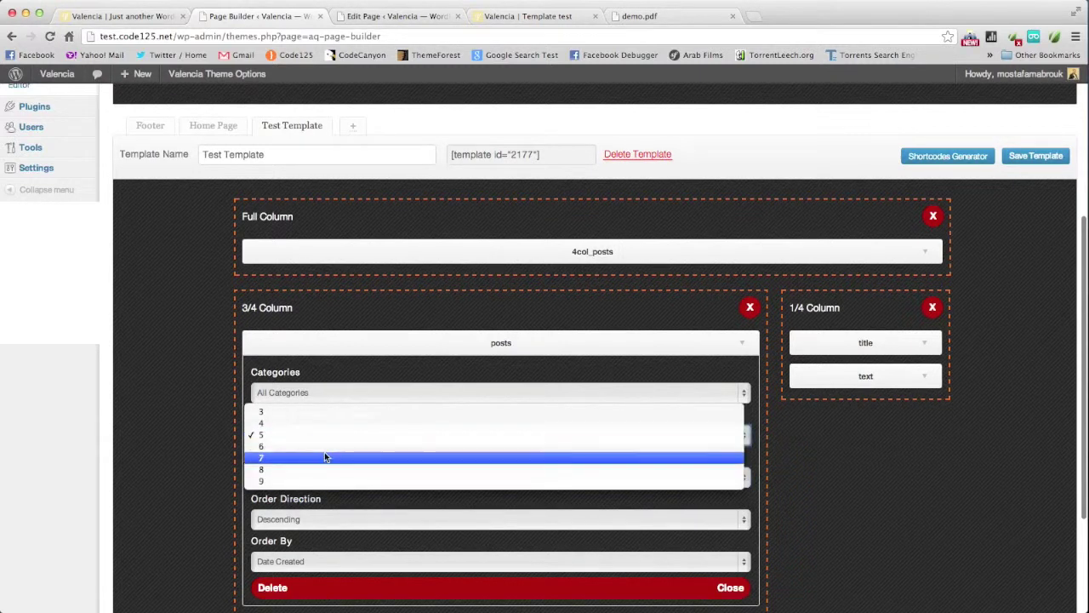
{"action": "left_click", "coordinate": [320, 445]}
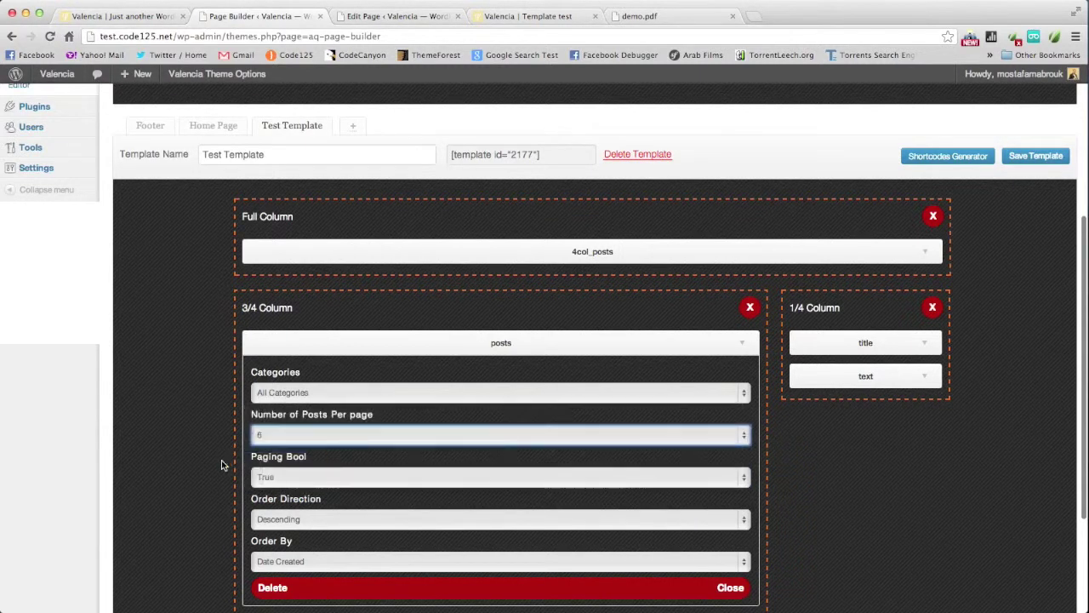
{"action": "scroll", "coordinate": [223, 462], "scroll_direction": "down", "scroll_amount": 2}
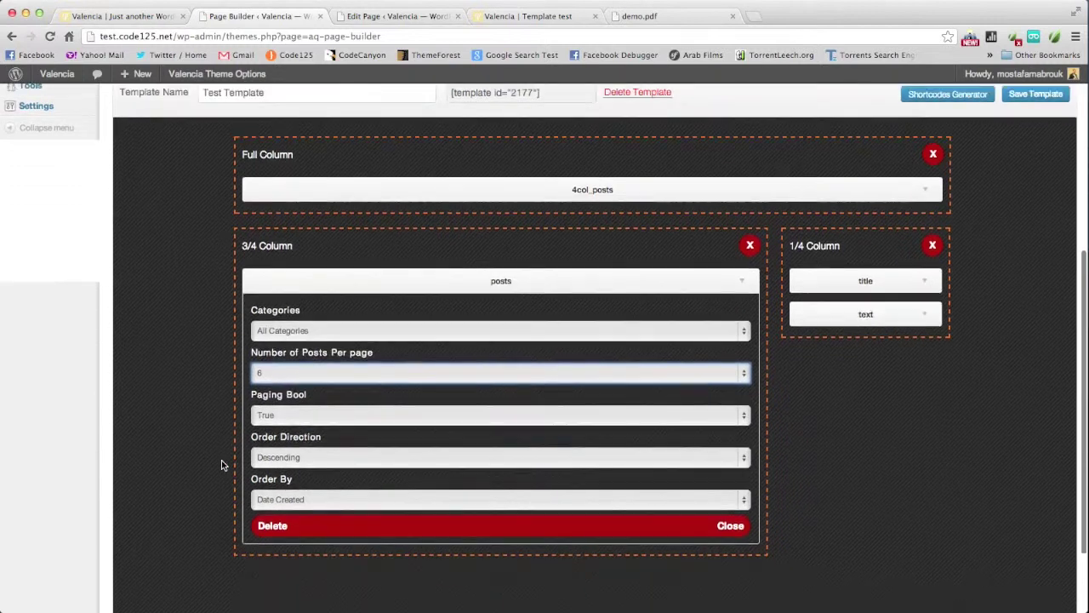
{"action": "left_click", "coordinate": [743, 285]}
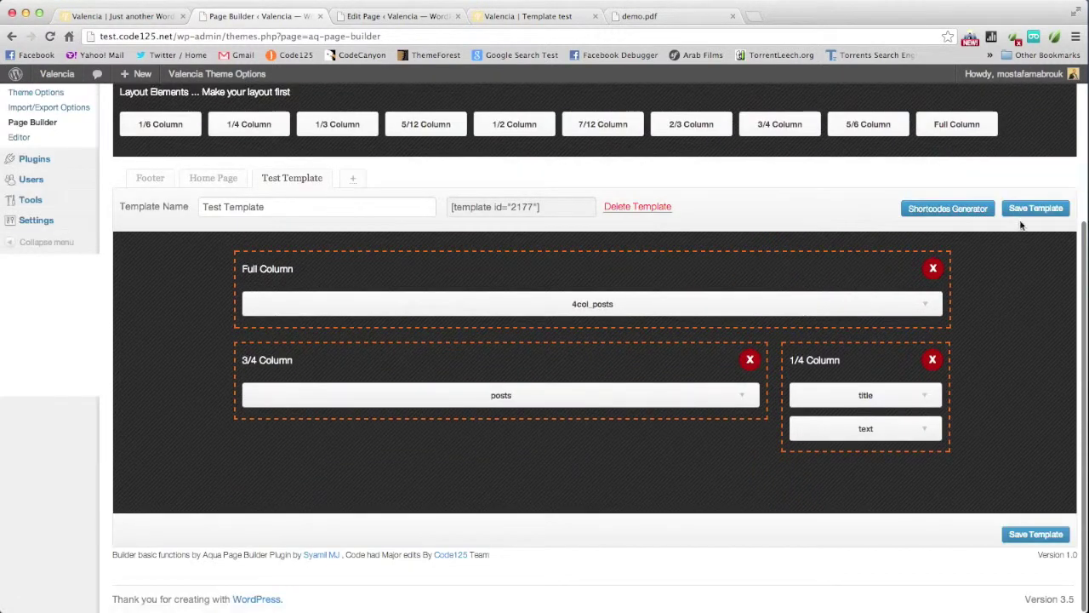
Save the template and reload the Template test page to view the updated layout.
{"action": "left_click", "coordinate": [1034, 213]}
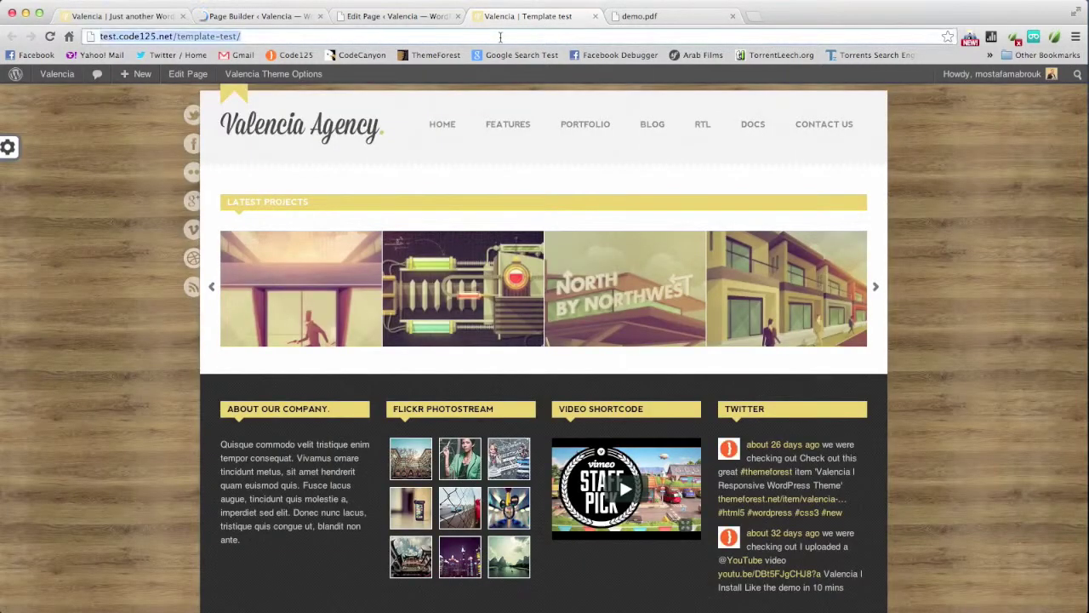
{"action": "key", "text": "Return"}
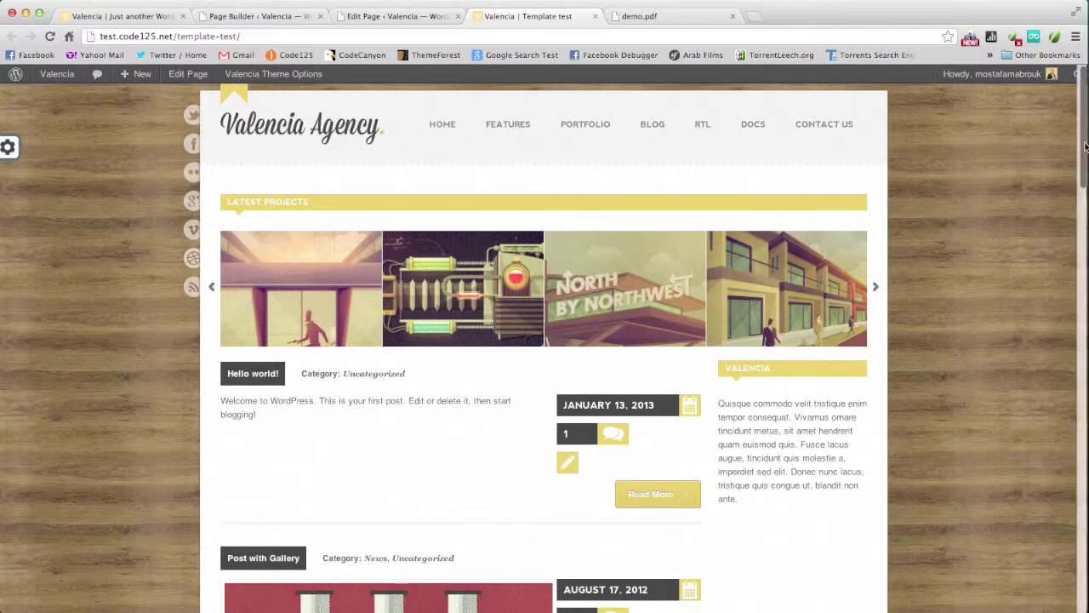
{"action": "mouse_move", "coordinate": [1082, 143]}
{"action": "left_mouse_down"}
{"action": "mouse_move", "coordinate": [1082, 308]}
{"action": "mouse_move", "coordinate": [1081, 143]}
{"action": "left_mouse_up"}
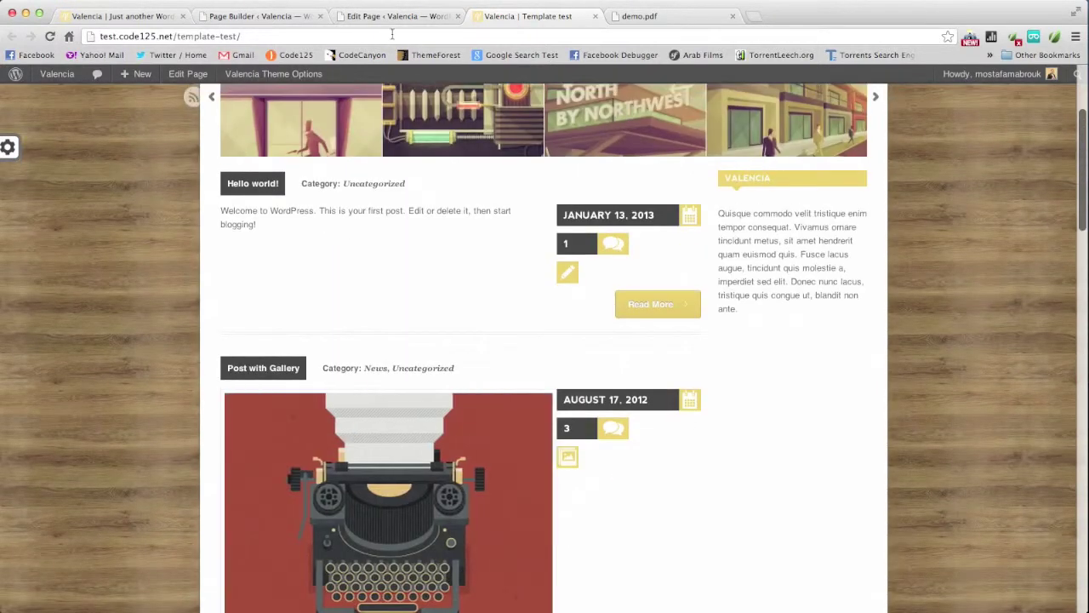
Return to the Page Builder tab and open the title block's settings in the 1/4 column.
{"action": "left_click", "coordinate": [306, 16]}
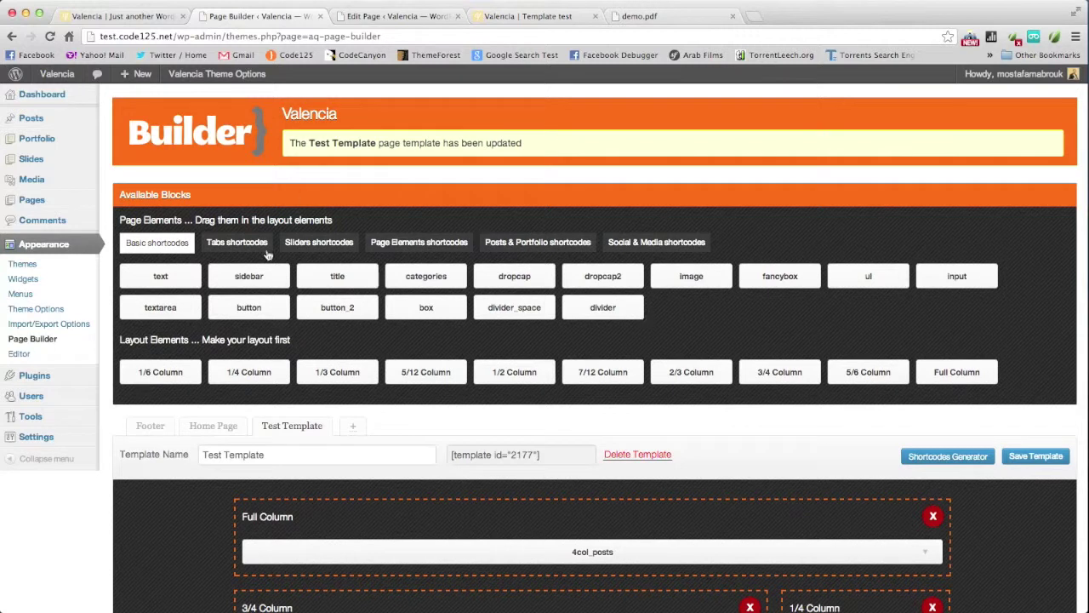
{"action": "scroll", "coordinate": [170, 277], "scroll_direction": "down", "scroll_amount": 1}
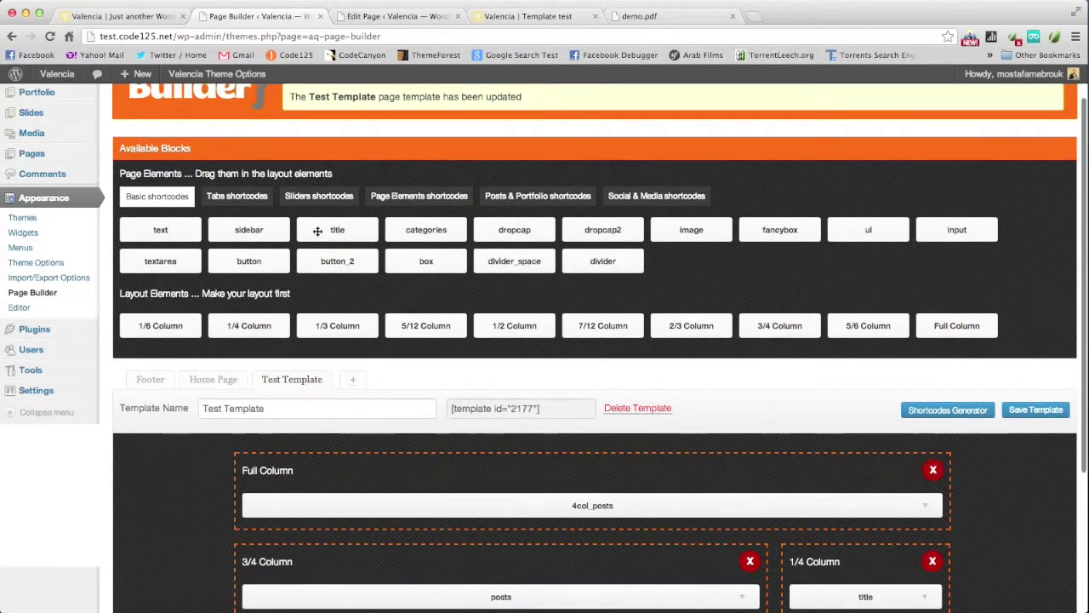
{"action": "scroll", "coordinate": [291, 266], "scroll_direction": "down", "scroll_amount": 1}
{"action": "scroll", "coordinate": [291, 267], "scroll_direction": "down", "scroll_amount": 1}
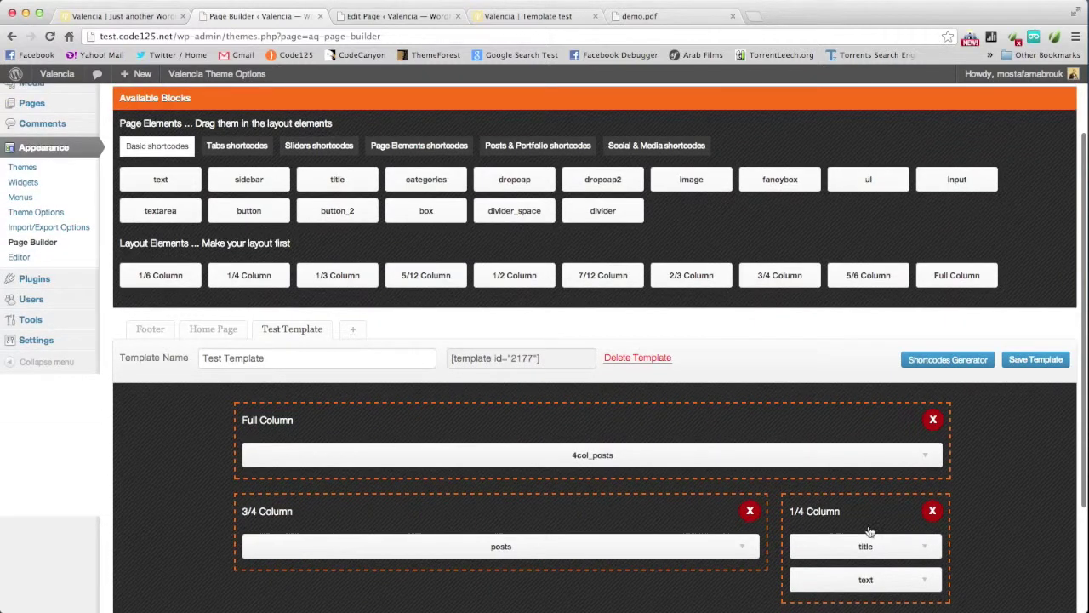
{"action": "left_click", "coordinate": [904, 546]}
{"action": "scroll", "coordinate": [857, 508], "scroll_direction": "down", "scroll_amount": 2}
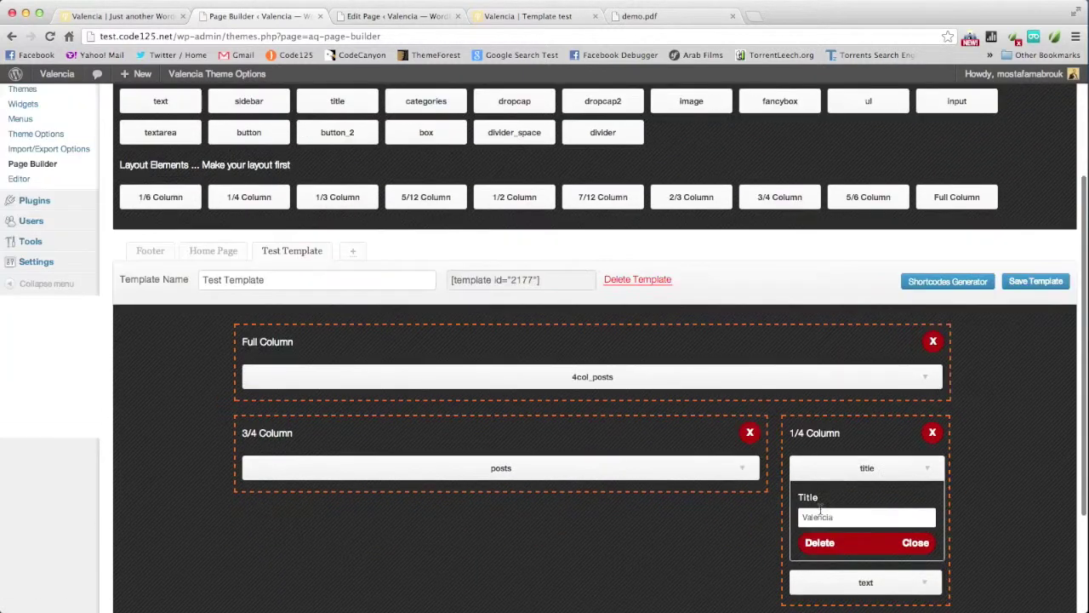
{"action": "key", "text": "Return"}
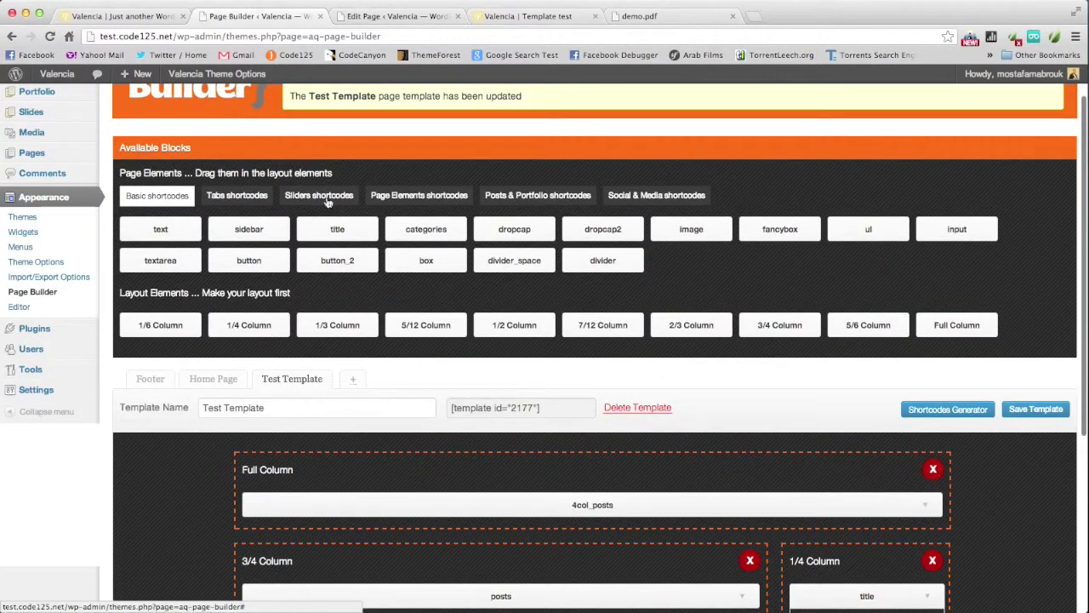
Add a slider block from the sliders shortcodes above the 4col_posts block in the Full Column.
{"action": "left_click", "coordinate": [321, 200]}
{"action": "scroll", "coordinate": [325, 252], "scroll_direction": "down", "scroll_amount": 3}
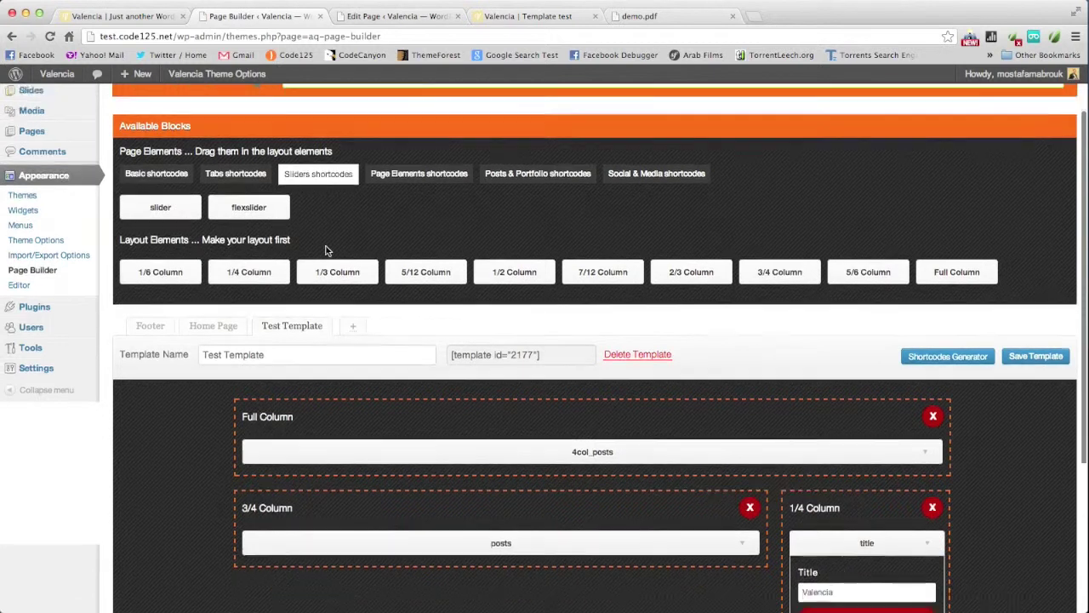
{"action": "left_click_drag", "start_coordinate": [165, 133], "coordinate": [362, 356]}
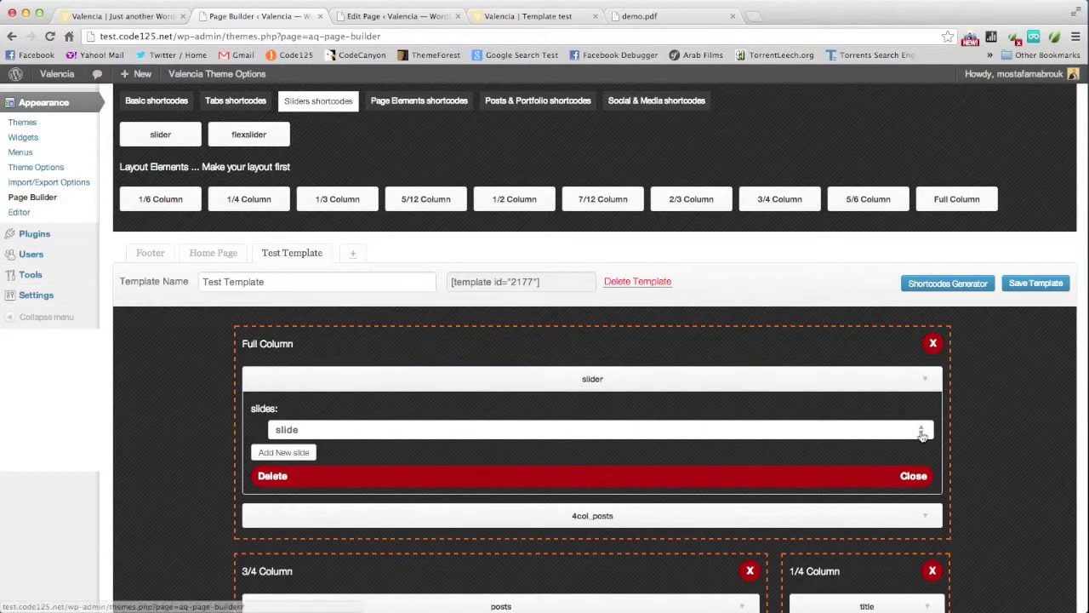
Expand the slider's first slide and set it to Responsive.
{"action": "left_click", "coordinate": [657, 431]}
{"action": "scroll", "coordinate": [656, 430], "scroll_direction": "down", "scroll_amount": 4}
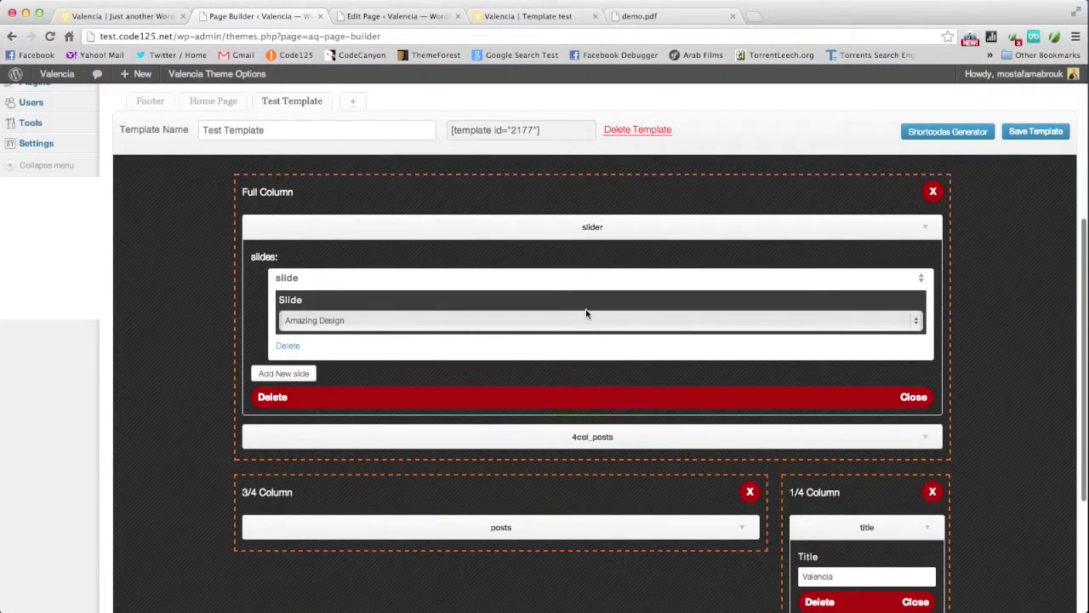
{"action": "left_click", "coordinate": [578, 322]}
{"action": "left_click", "coordinate": [510, 343]}
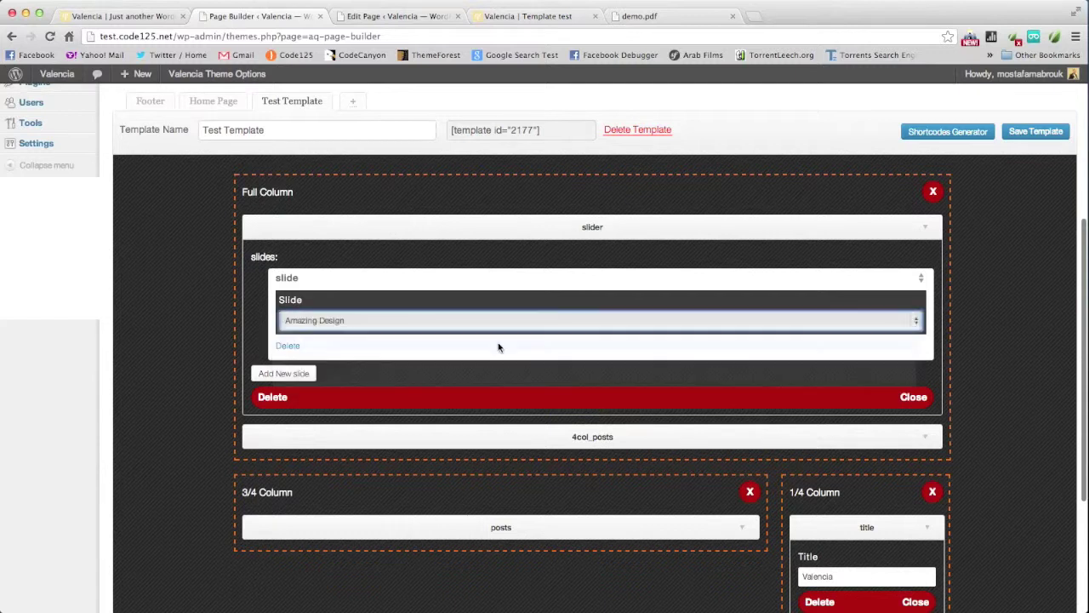
Add a second slide to the slider block, set it to Slide from Post, and collapse the slide's settings.
{"action": "left_click", "coordinate": [297, 374]}
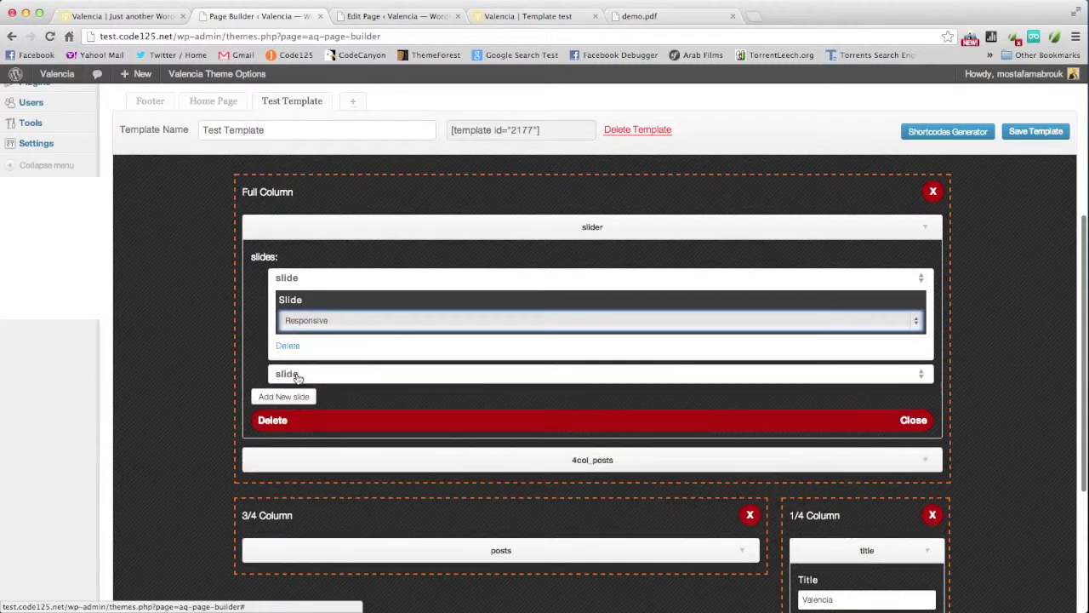
{"action": "left_click", "coordinate": [919, 375]}
{"action": "left_click", "coordinate": [385, 344]}
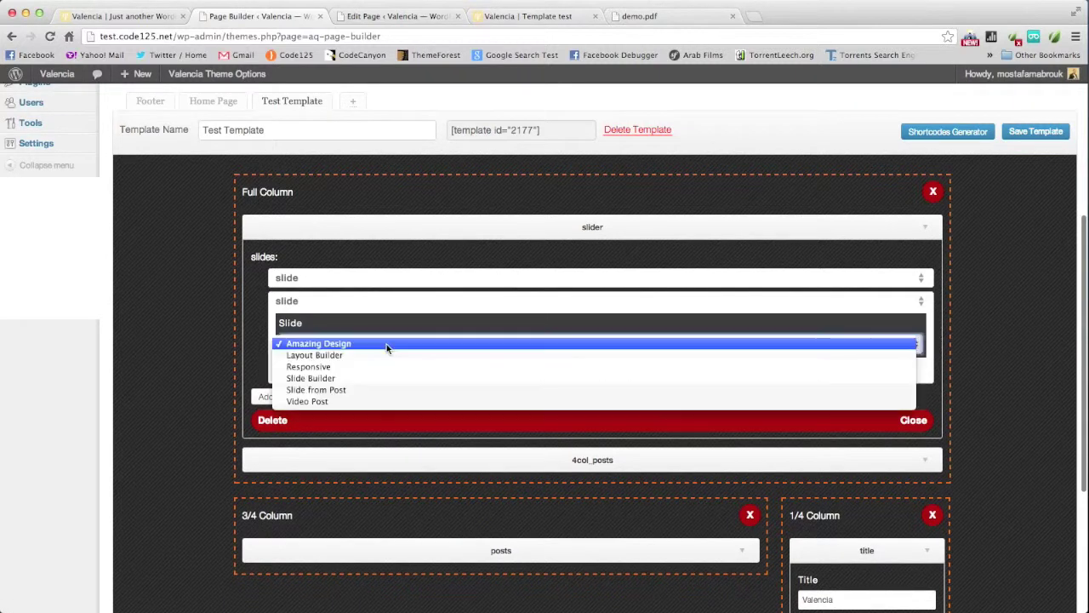
{"action": "left_click", "coordinate": [346, 389]}
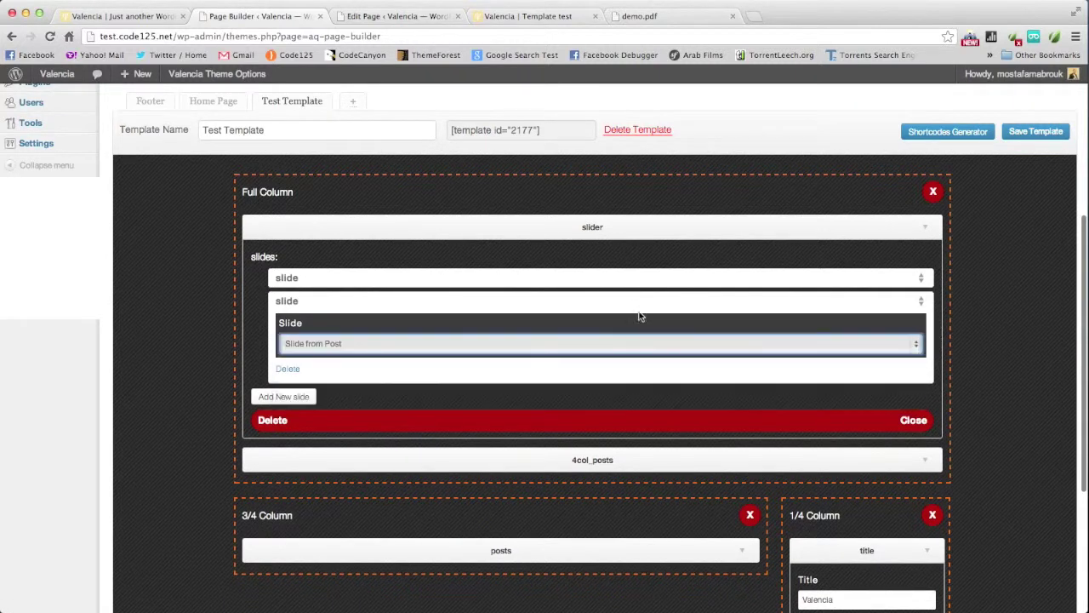
{"action": "left_click", "coordinate": [815, 292]}
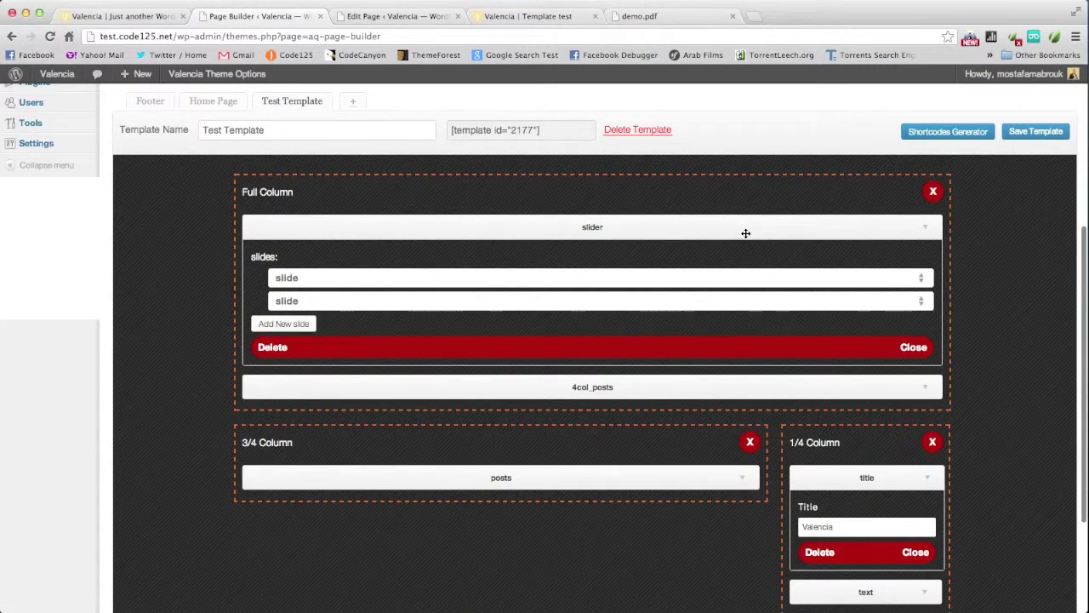
Display the basic shortcodes among the available page elements.
{"action": "scroll", "coordinate": [393, 234], "scroll_direction": "up", "scroll_amount": 3}
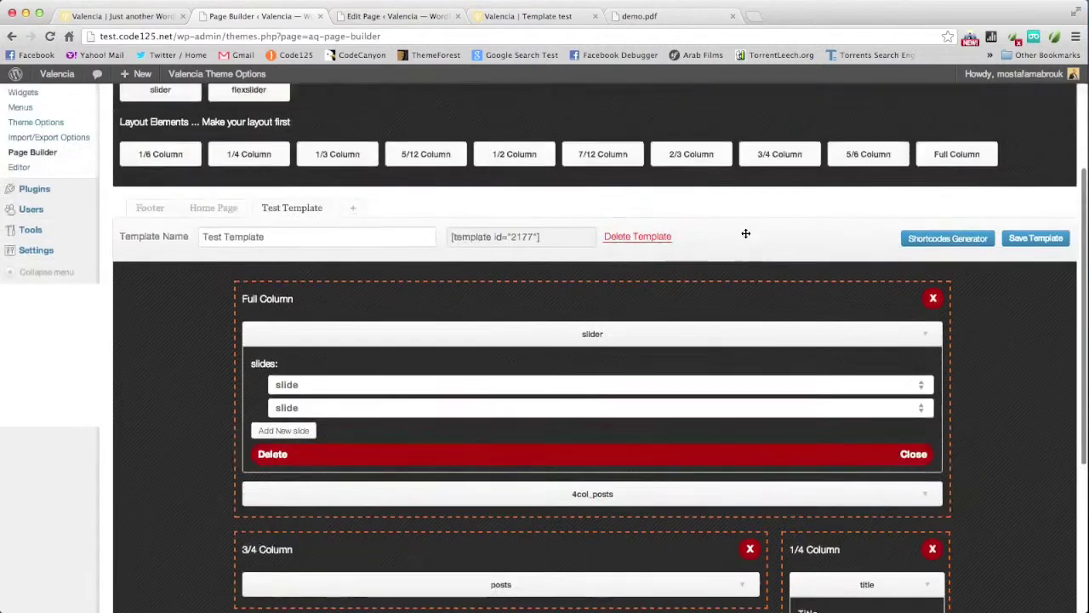
{"action": "scroll", "coordinate": [394, 234], "scroll_direction": "up", "scroll_amount": 7}
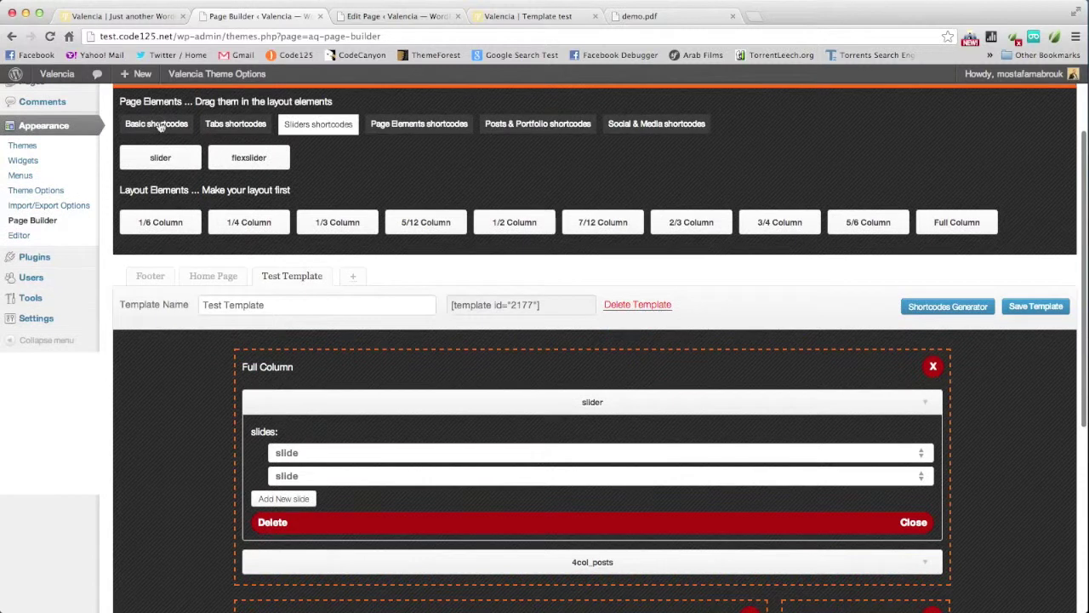
{"action": "left_click", "coordinate": [157, 125]}
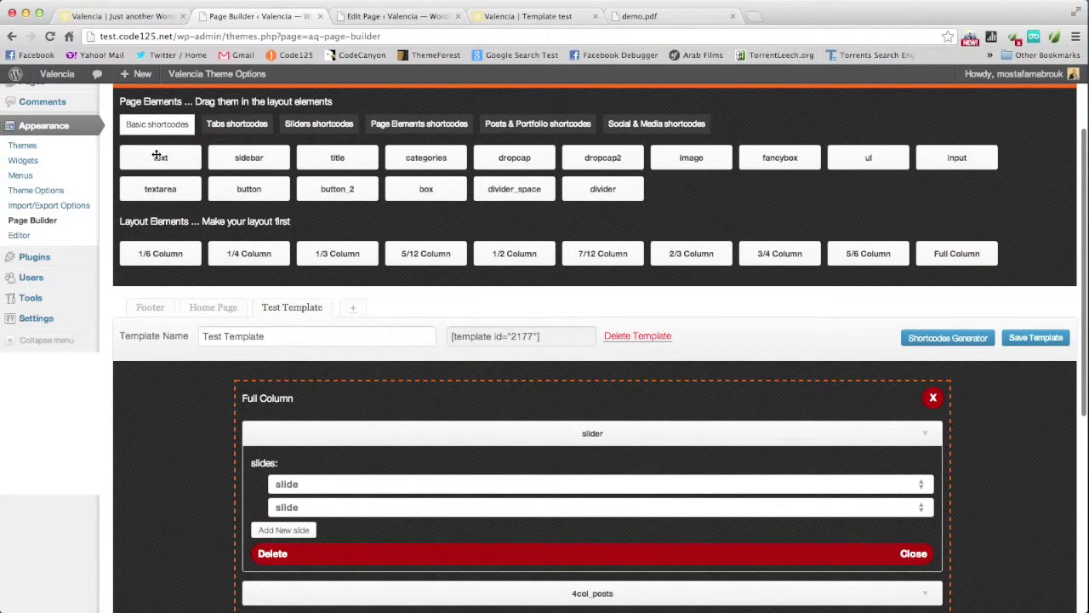
Collapse the settings of the slider block in the Full Column and the title block in the 1/4 Column.
{"action": "left_click", "coordinate": [924, 433]}
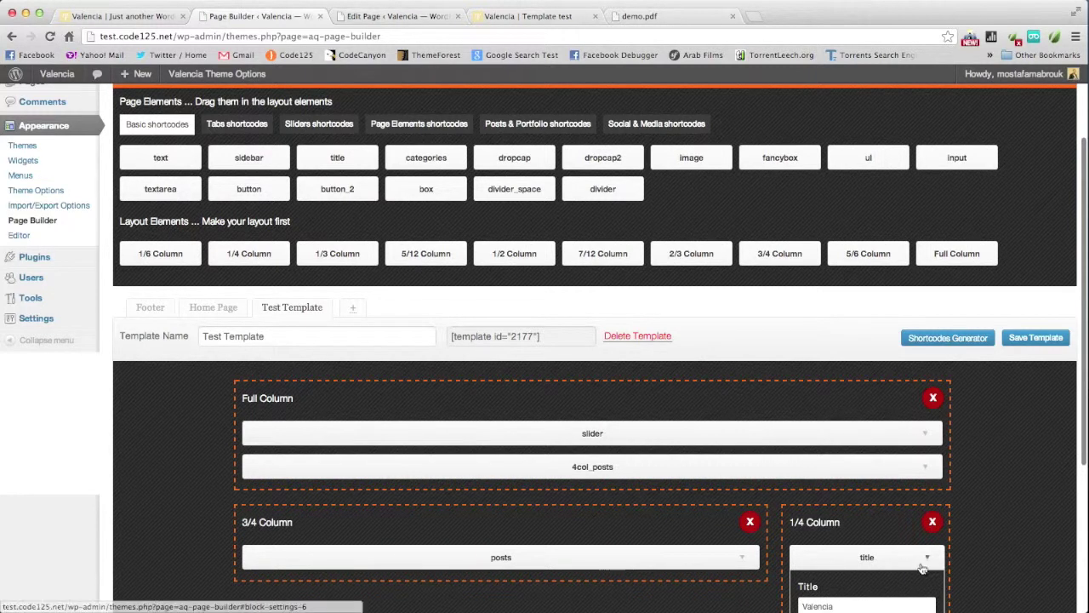
{"action": "left_click", "coordinate": [925, 557]}
{"action": "scroll", "coordinate": [851, 527], "scroll_direction": "down", "scroll_amount": 2}
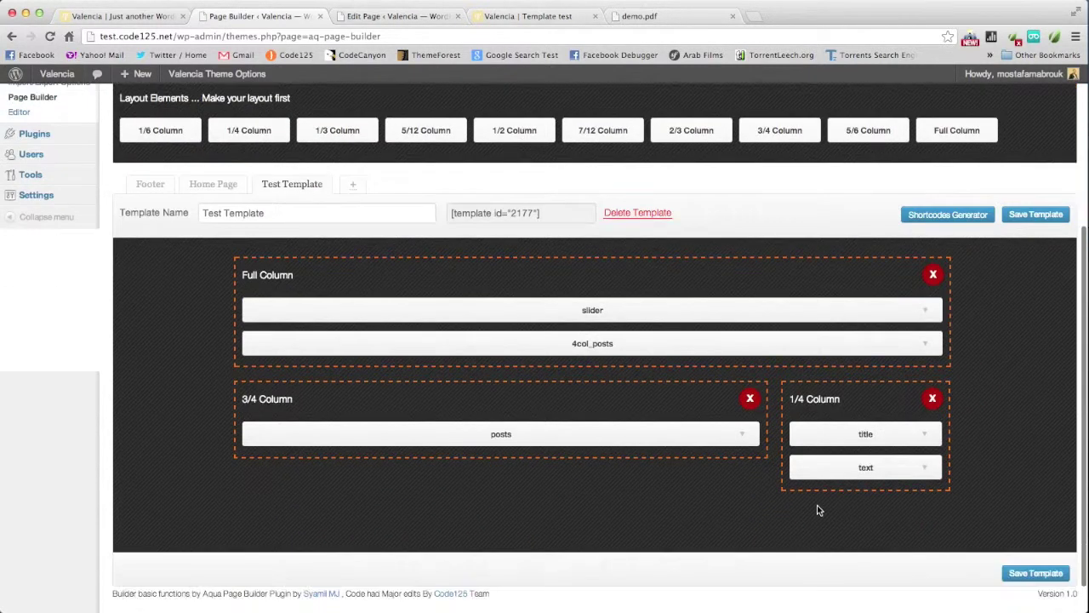
{"action": "scroll", "coordinate": [789, 470], "scroll_direction": "up", "scroll_amount": 3}
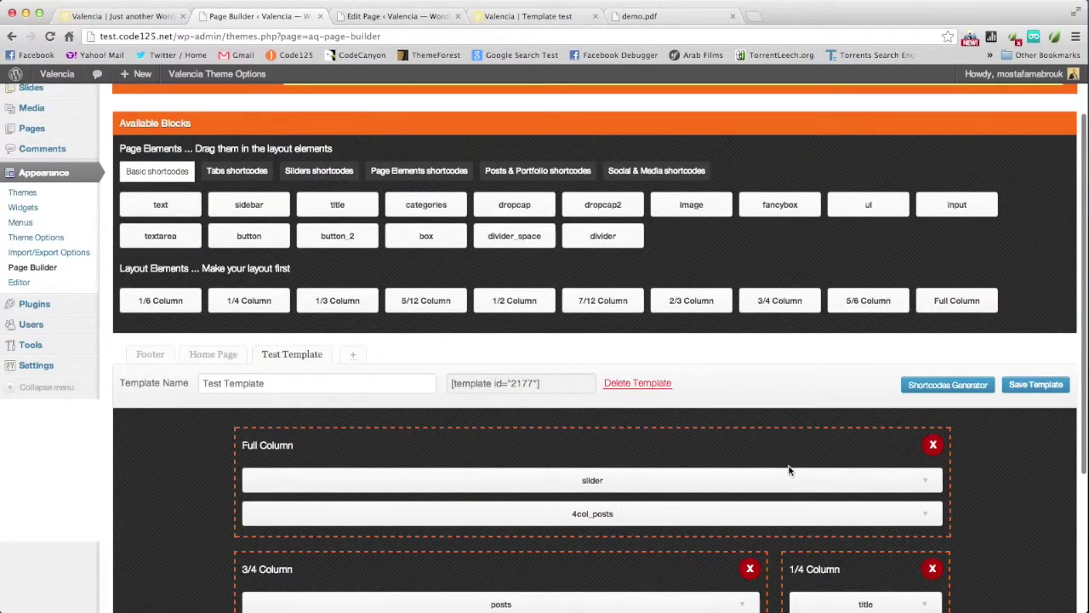